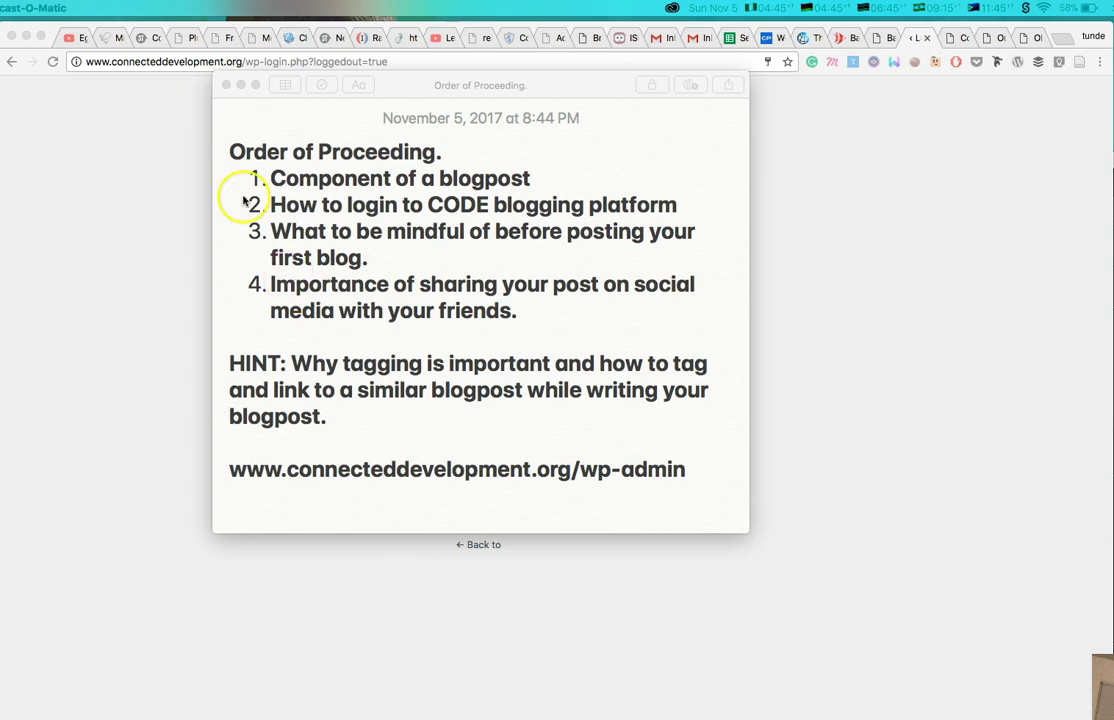
Bring forward the 'Order of Proceeding.' note listing four blog topics and the wp-admin address.
left_click(300, 186)
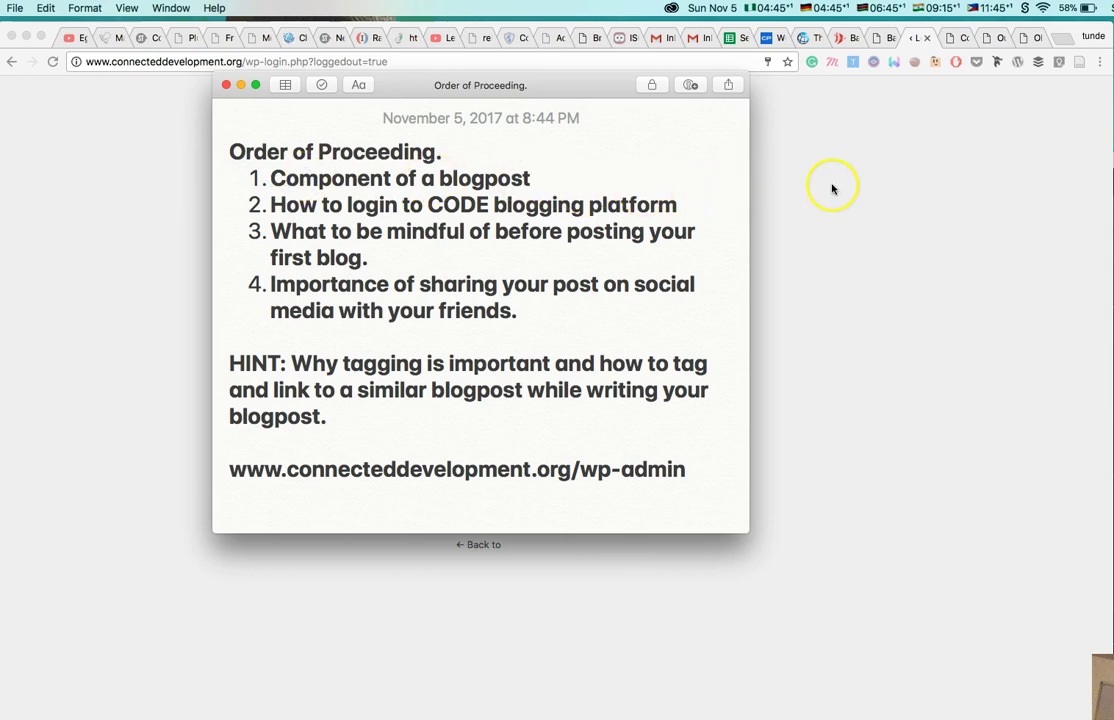
Show the connecteddevelopment.org homepage and scroll down to its three Our Stories posts.
left_click(955, 42)
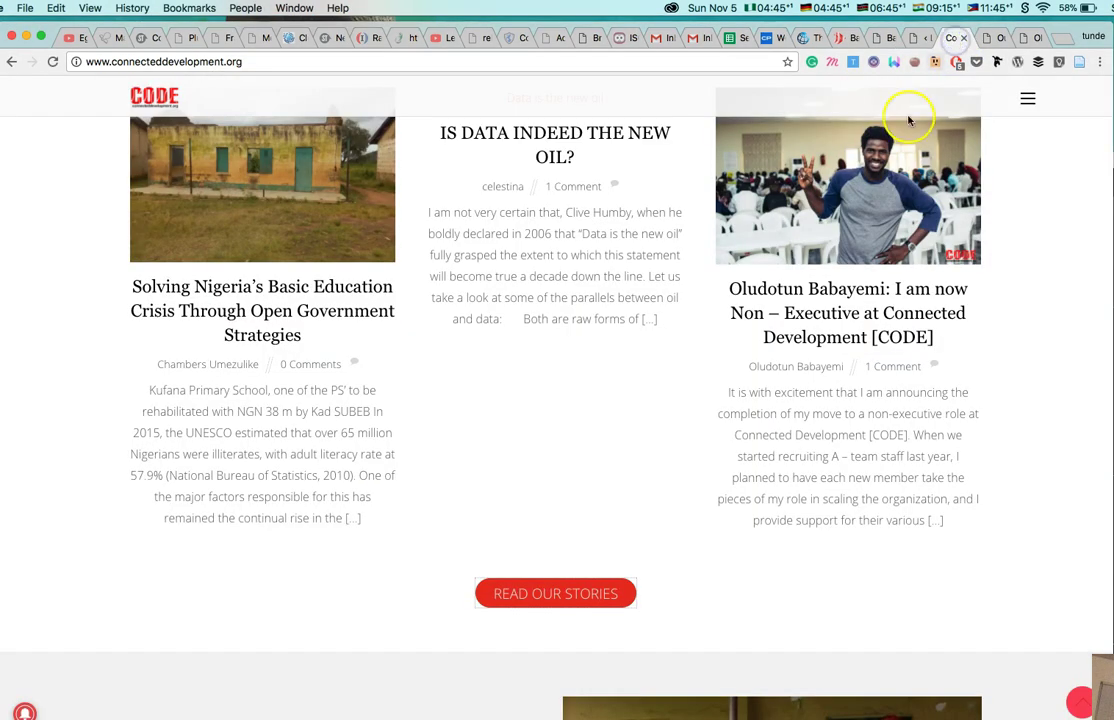
scroll(816, 284, "up", 3)
scroll(816, 284, "up", 5)
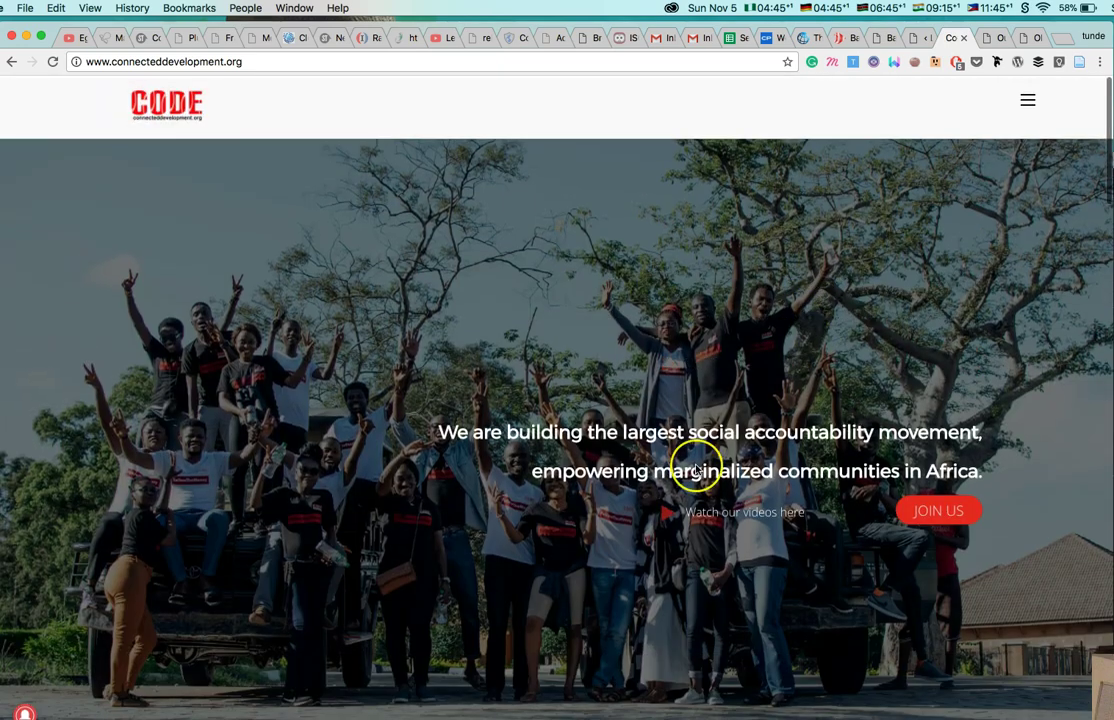
scroll(472, 592, "down", 2)
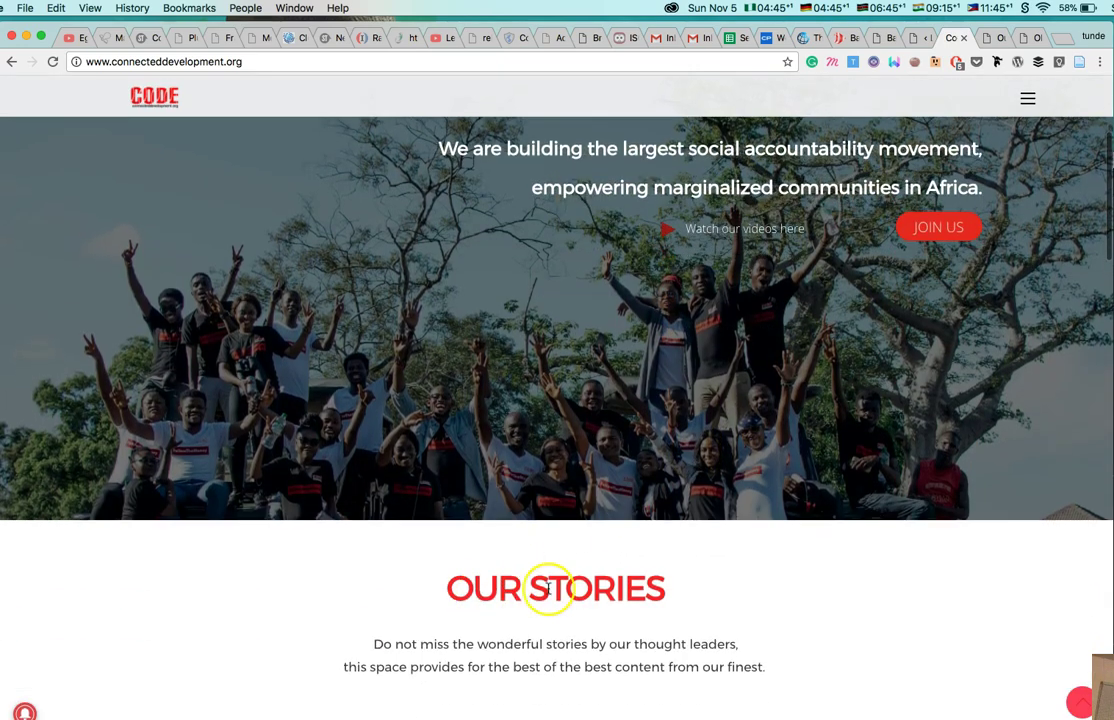
scroll(545, 582, "down", 5)
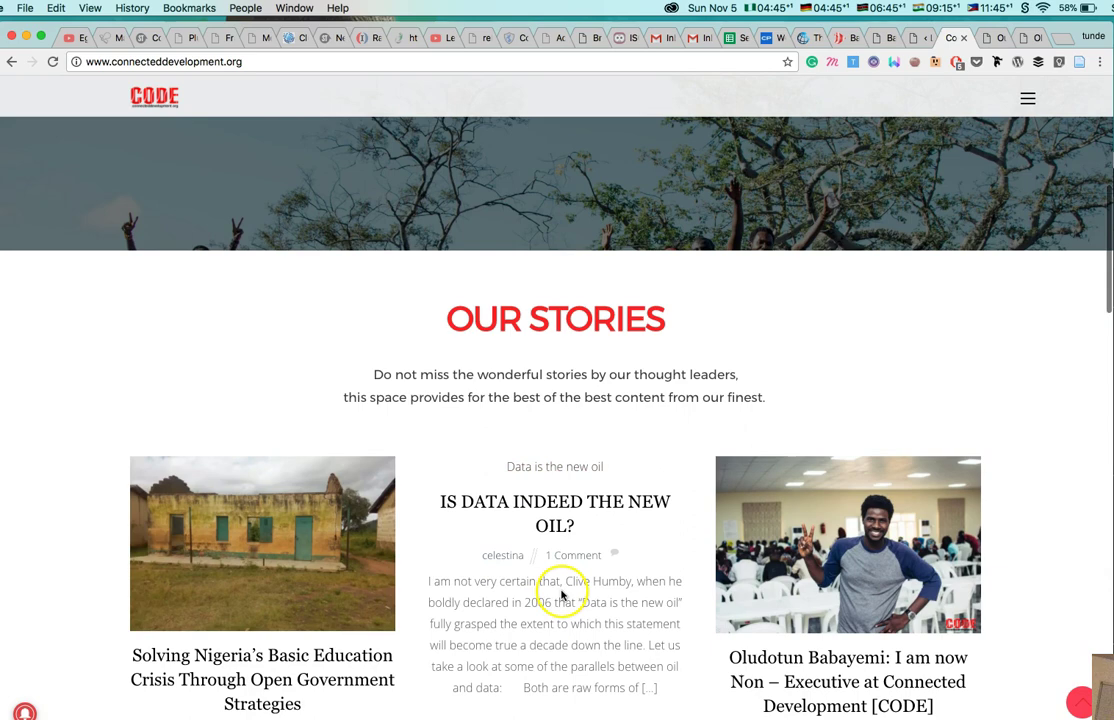
scroll(560, 540, "down", 2)
scroll(610, 310, "down", 6)
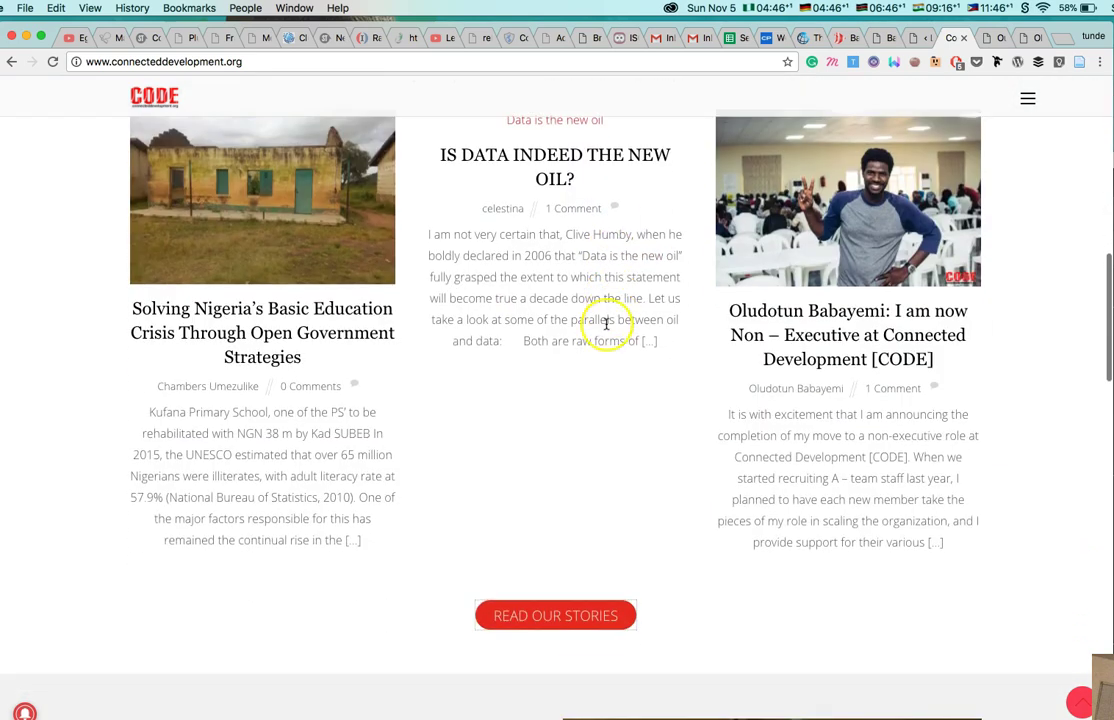
Switch to the Our Stories page and browse its posts from October 13 2017 back to July 2017.
left_click(990, 37)
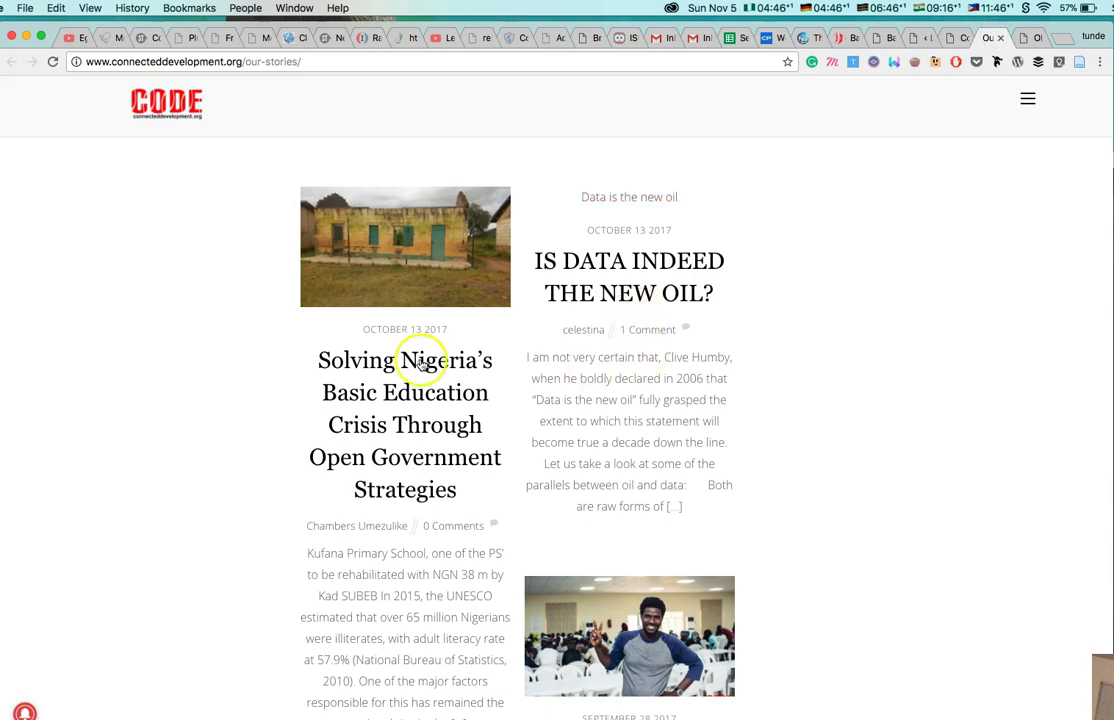
scroll(450, 447, "down", 8)
scroll(450, 447, "down", 14)
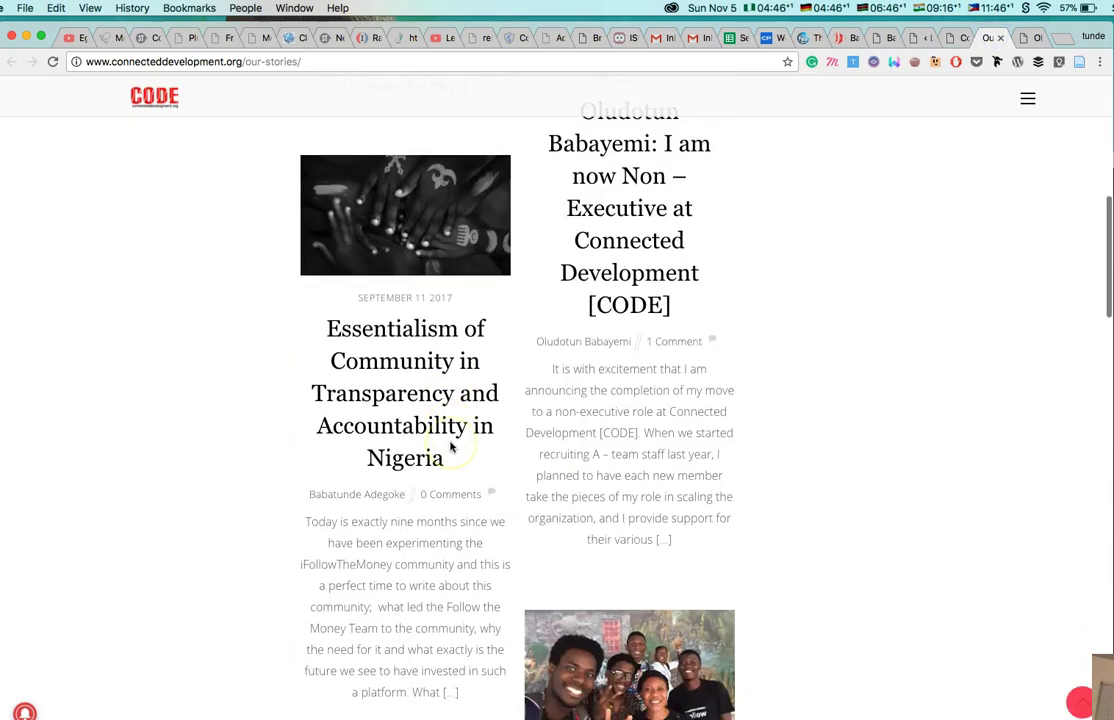
scroll(450, 447, "down", 16)
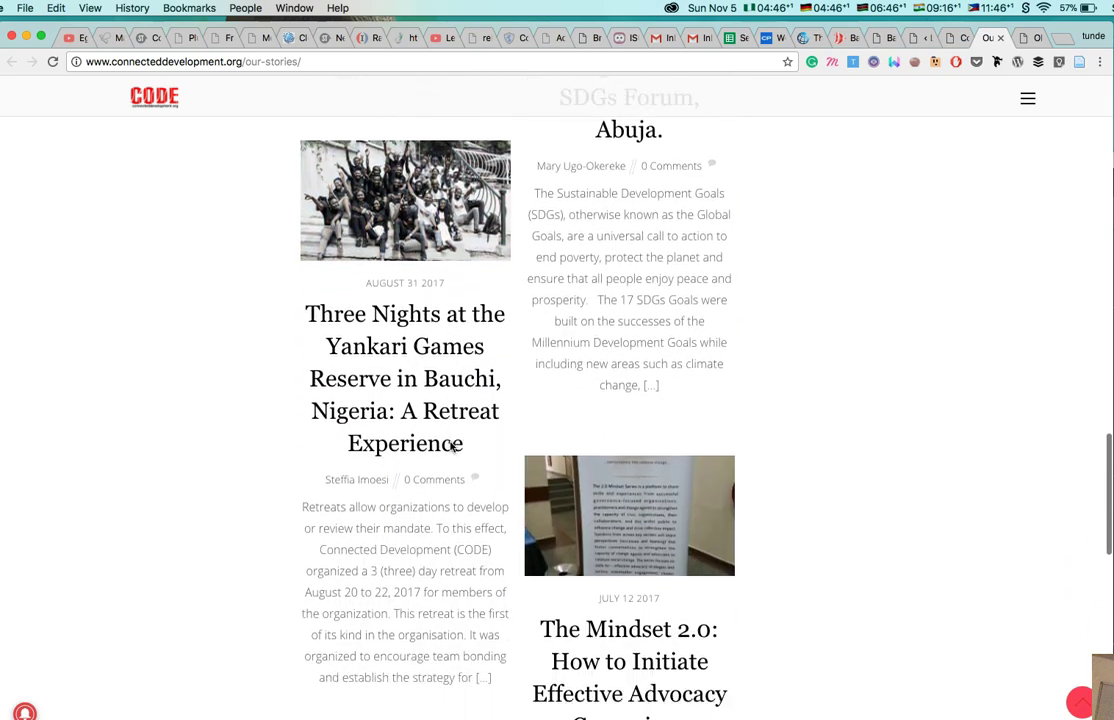
scroll(450, 447, "up", 7)
scroll(450, 447, "up", 20)
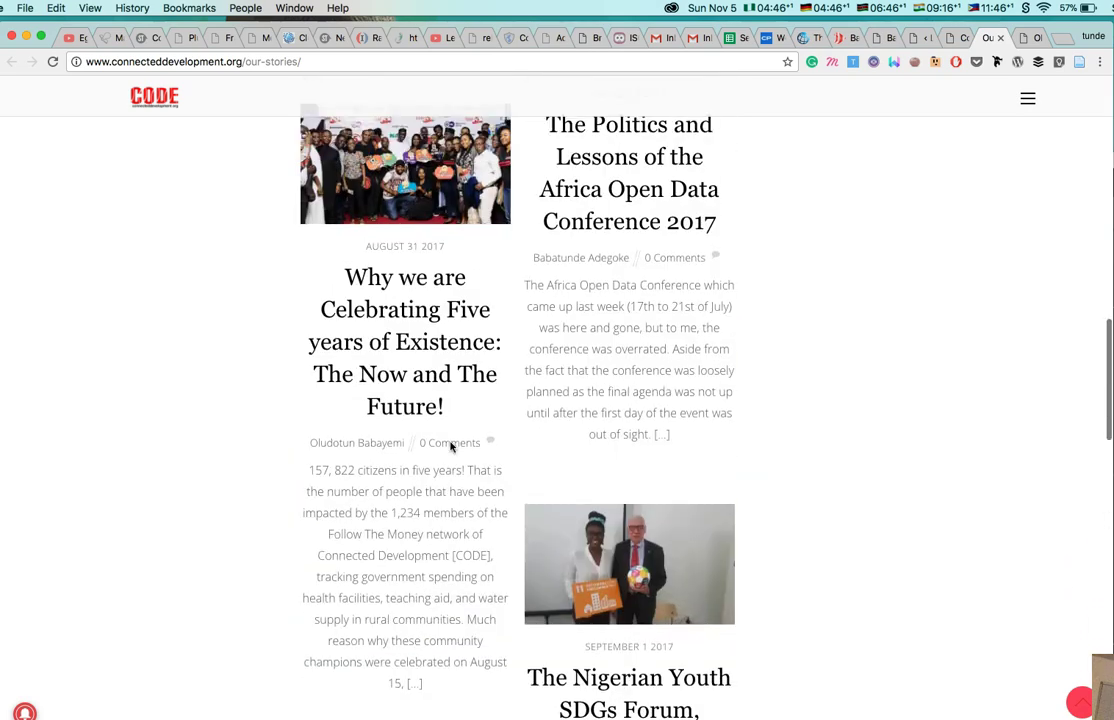
scroll(450, 447, "up", 8)
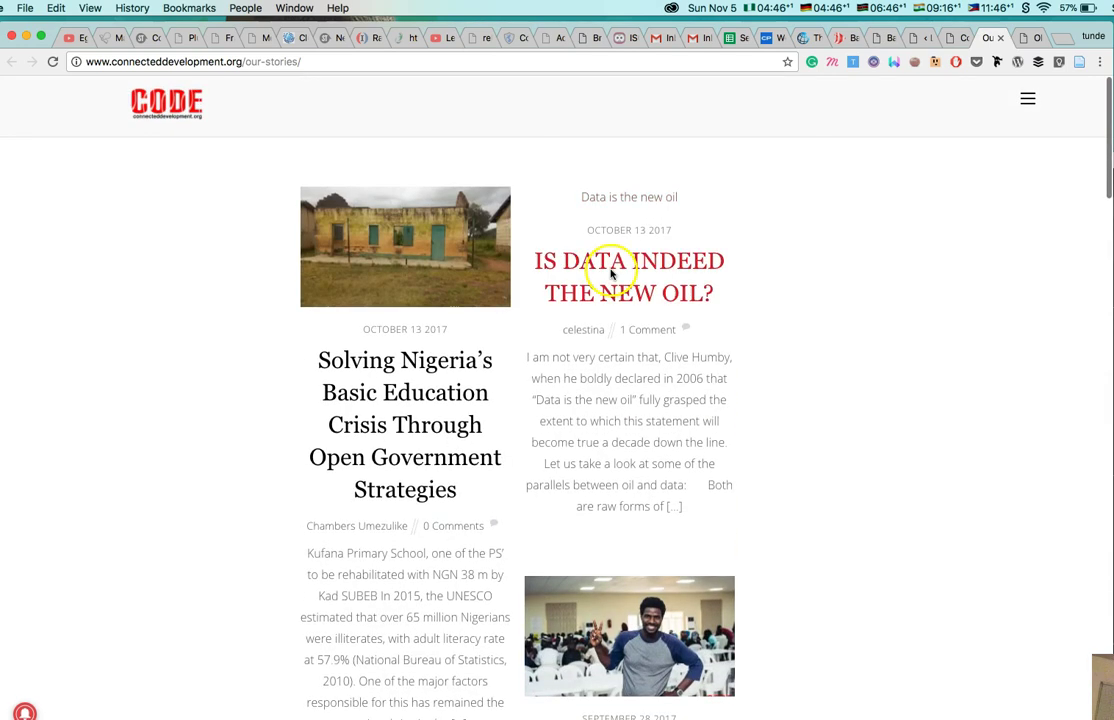
Return to the CODE homepage and scroll to Our Stories, featuring 'Is Data Indeed the New Oil?'.
left_click(952, 37)
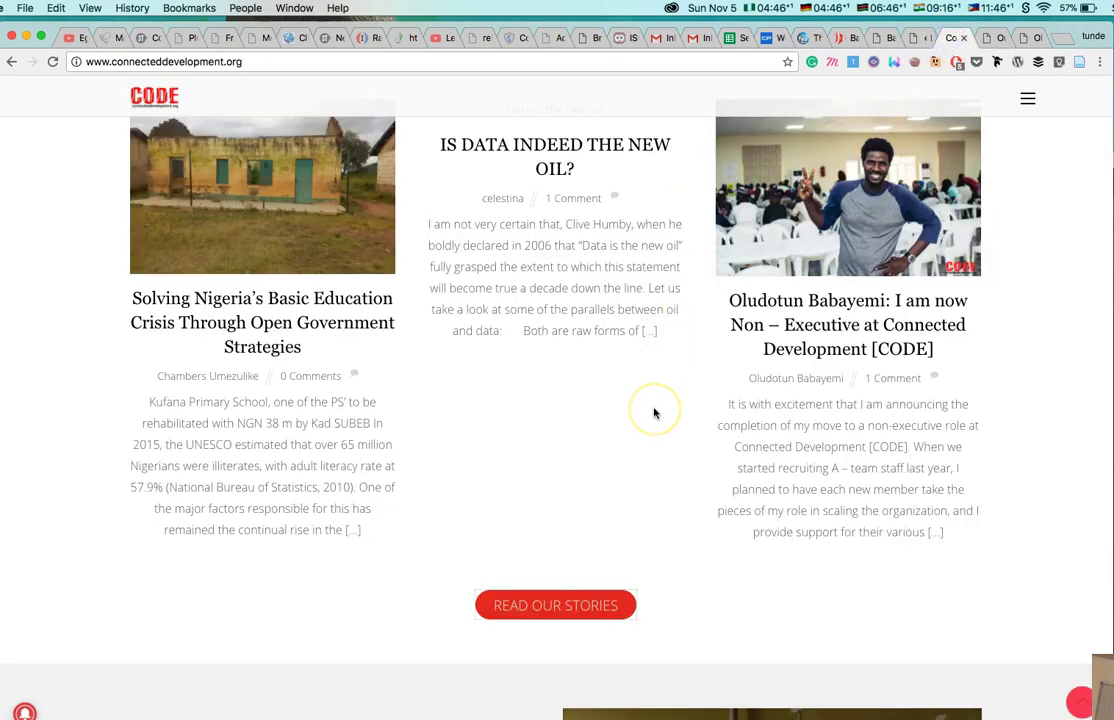
scroll(655, 413, "up", 1)
scroll(473, 427, "up", 2)
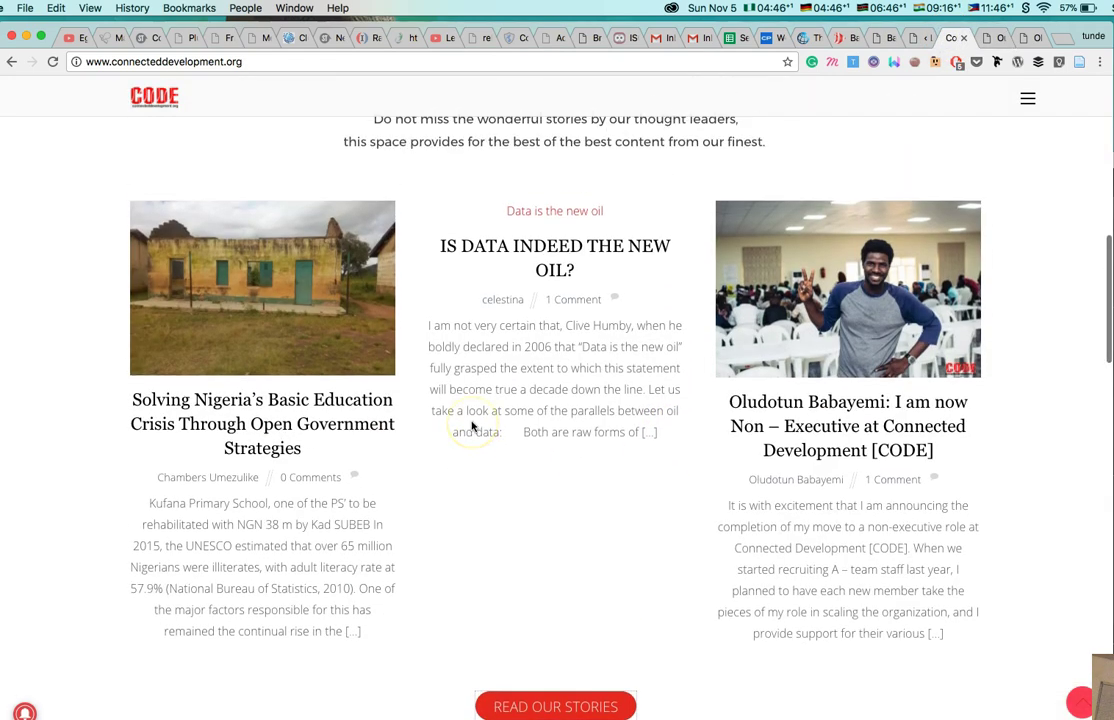
scroll(473, 427, "up", 3)
scroll(473, 427, "down", 2)
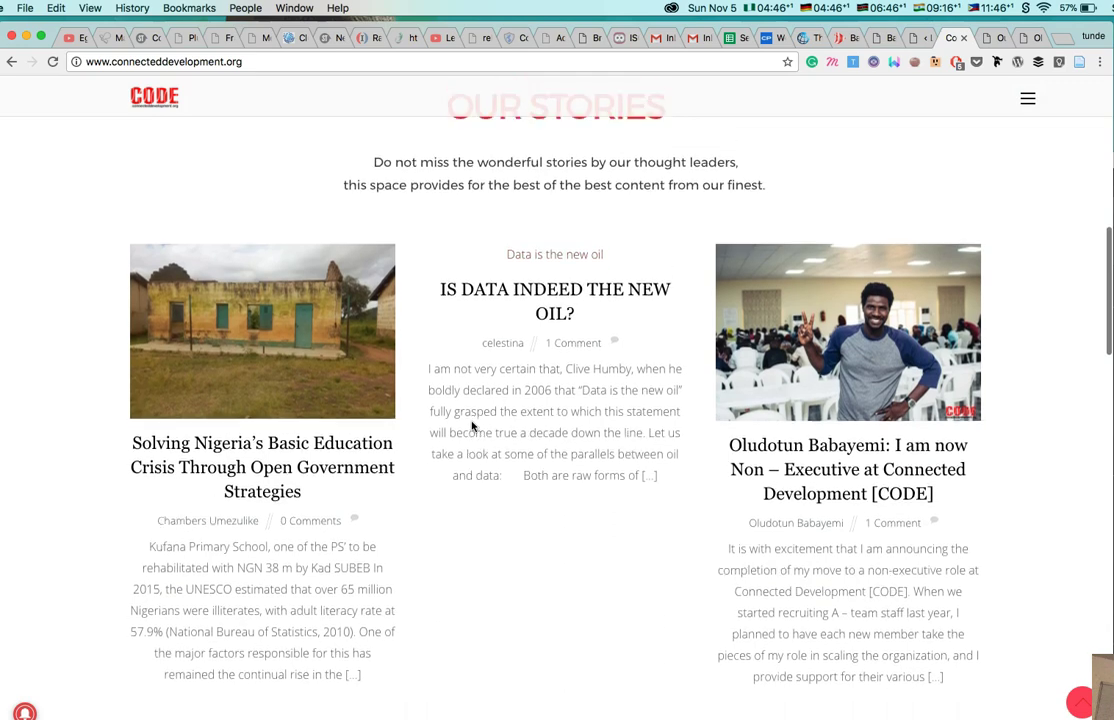
scroll(473, 427, "up", 5)
scroll(473, 427, "down", 2)
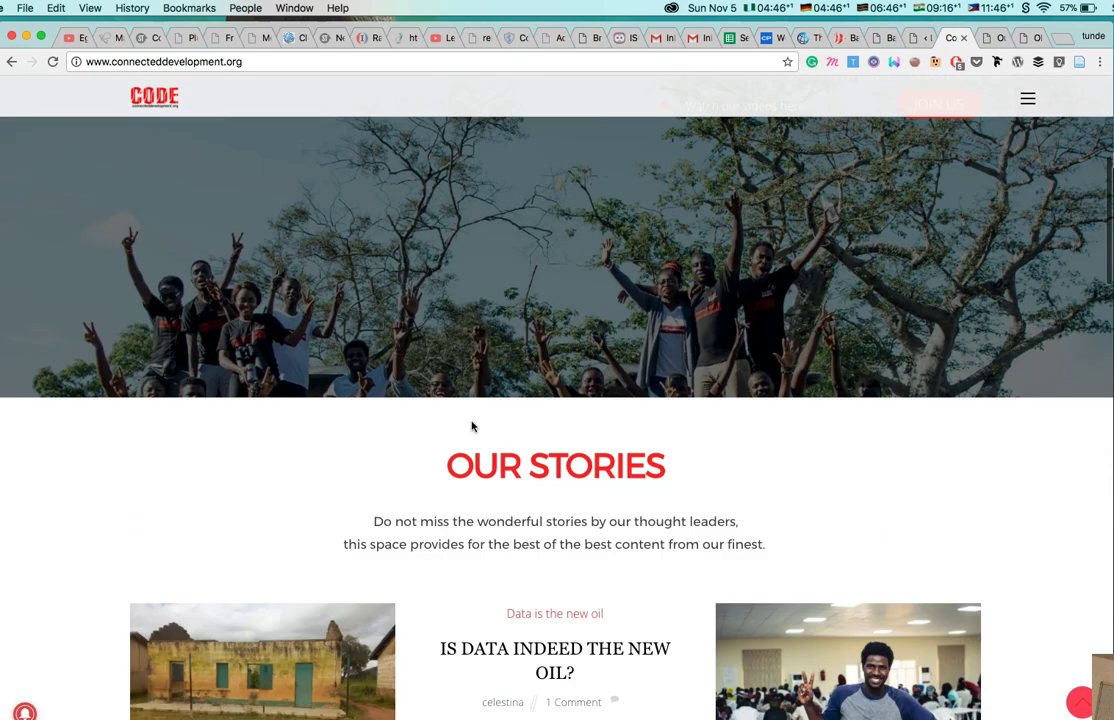
scroll(472, 427, "down", 5)
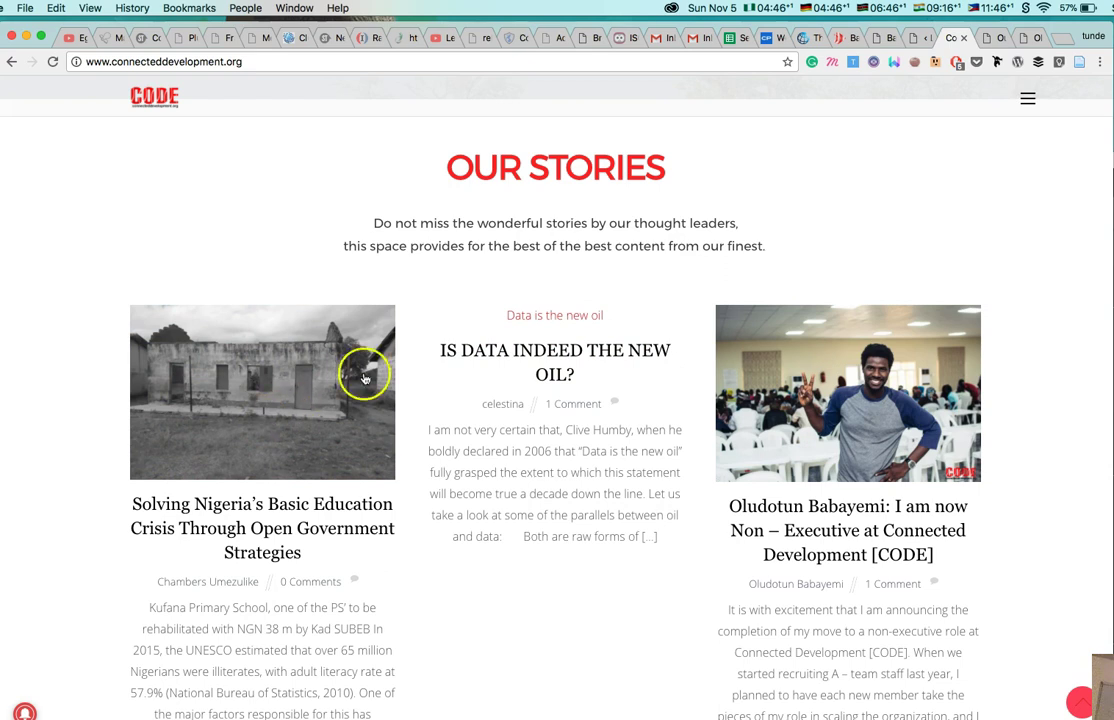
Switch back to the Our Stories page and scroll down its list of posts.
left_click(988, 37)
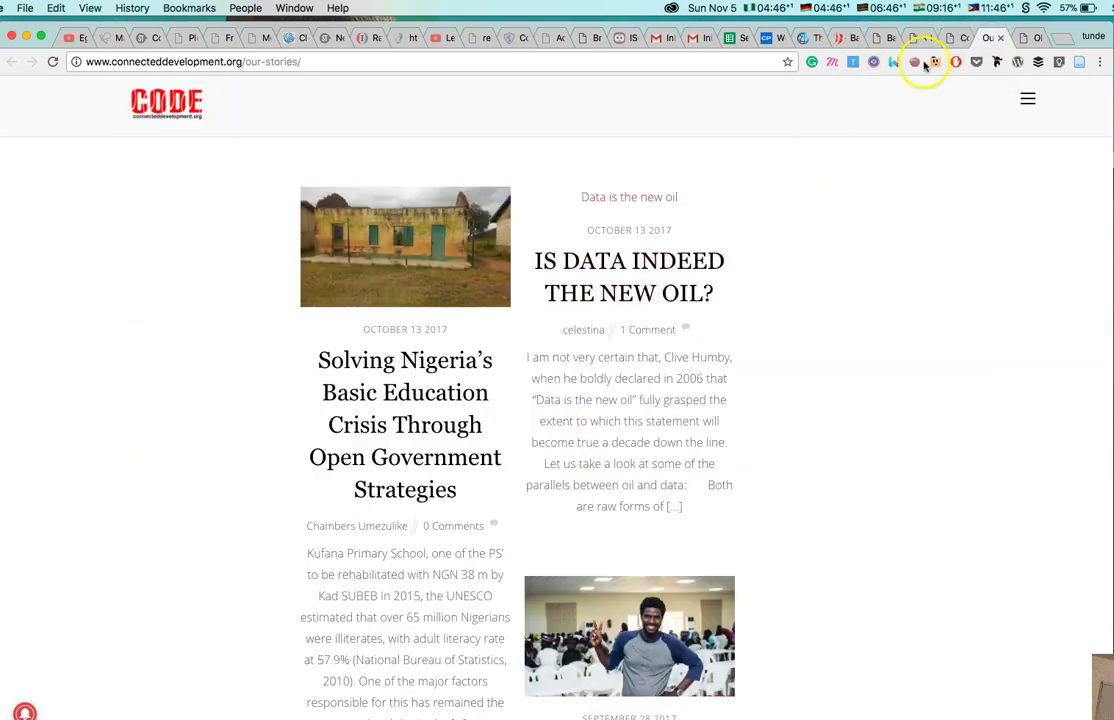
scroll(645, 550, "down", 2)
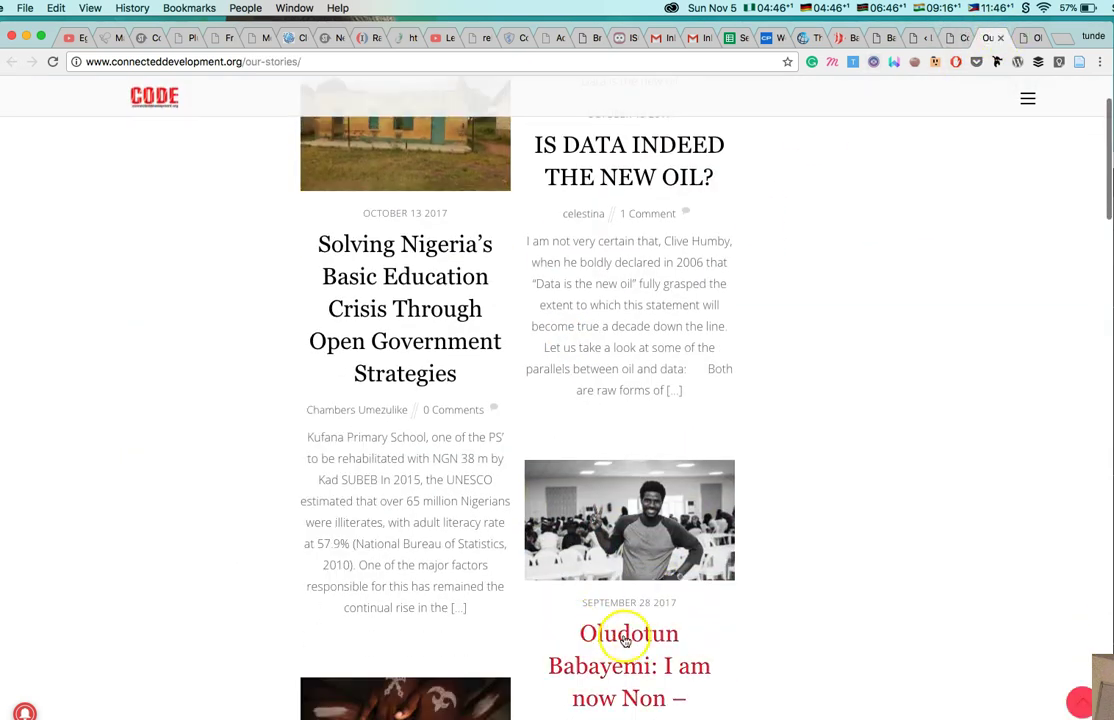
scroll(627, 637, "down", 3)
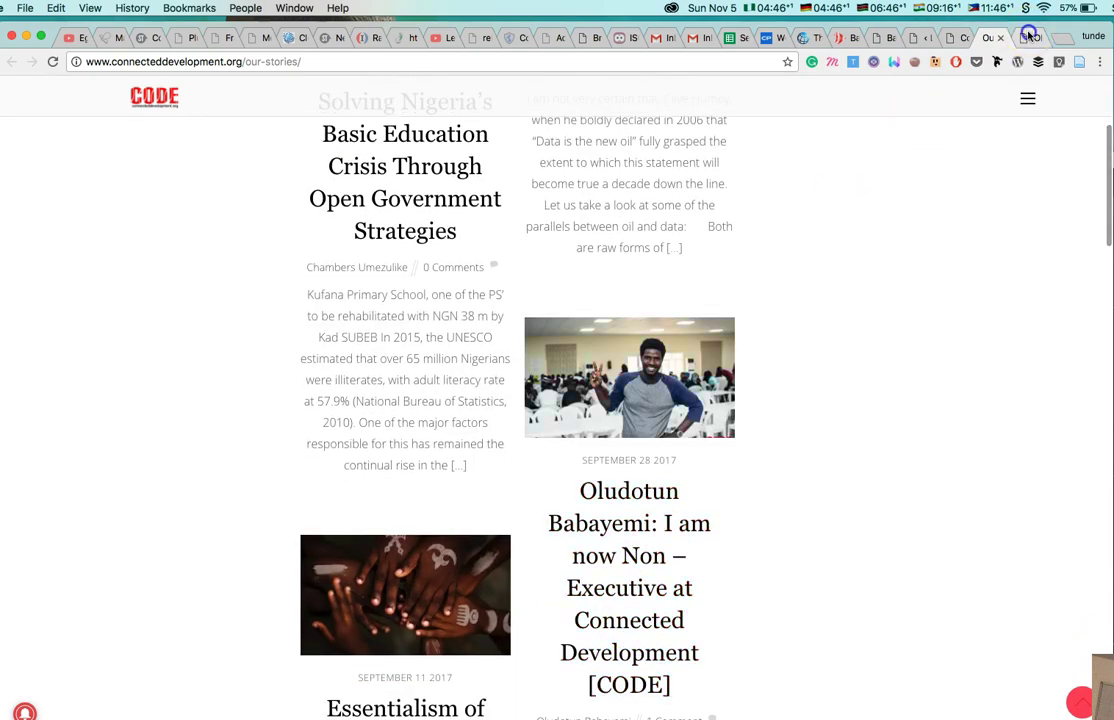
Show the September 28 2017 non-executive role announcement post and scroll to its title.
left_click(1016, 37)
scroll(593, 405, "up", 5)
scroll(596, 407, "up", 10)
scroll(487, 363, "down", 3)
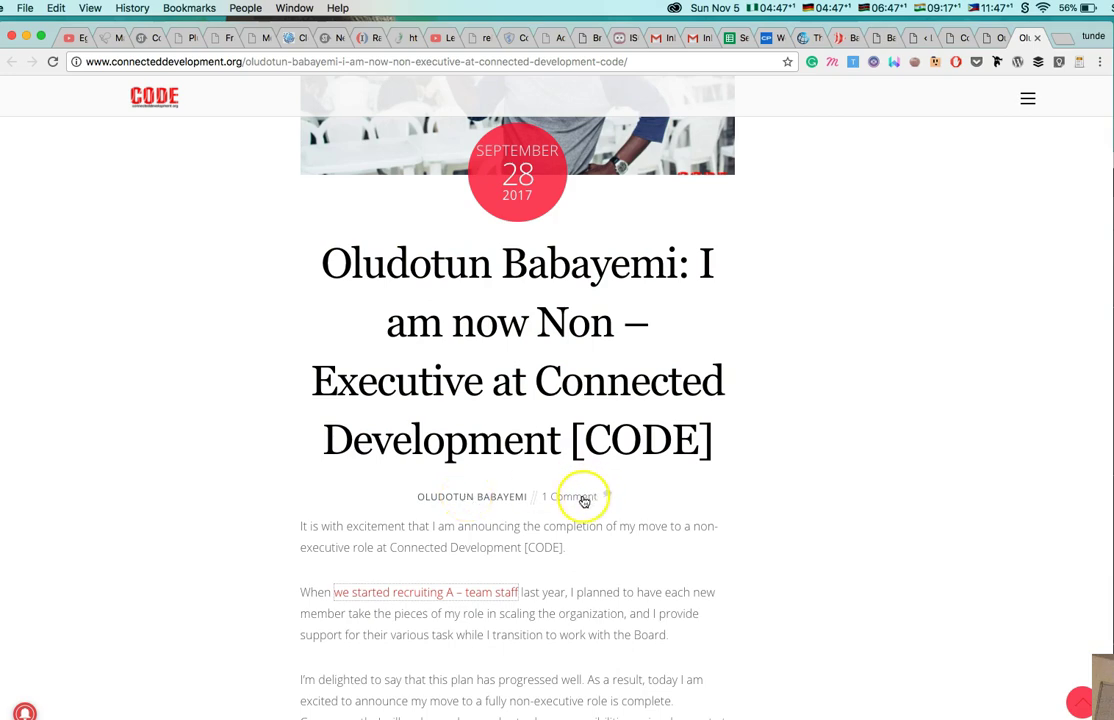
scroll(480, 605, "down", 4)
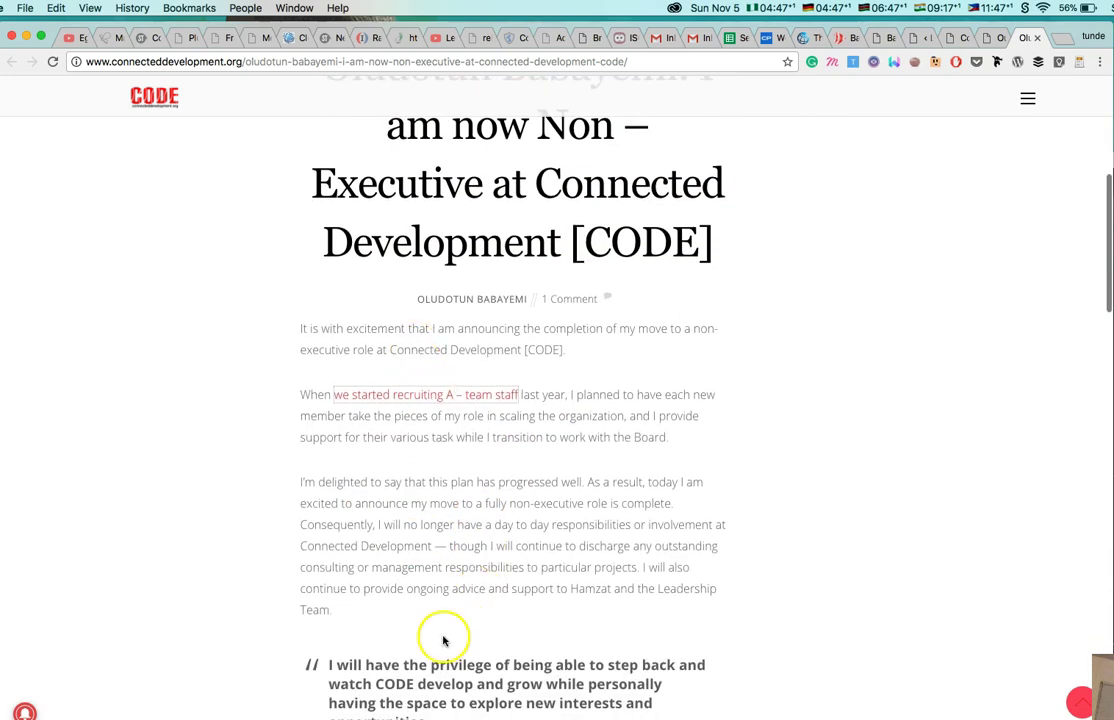
scroll(443, 640, "down", 6)
scroll(443, 640, "down", 20)
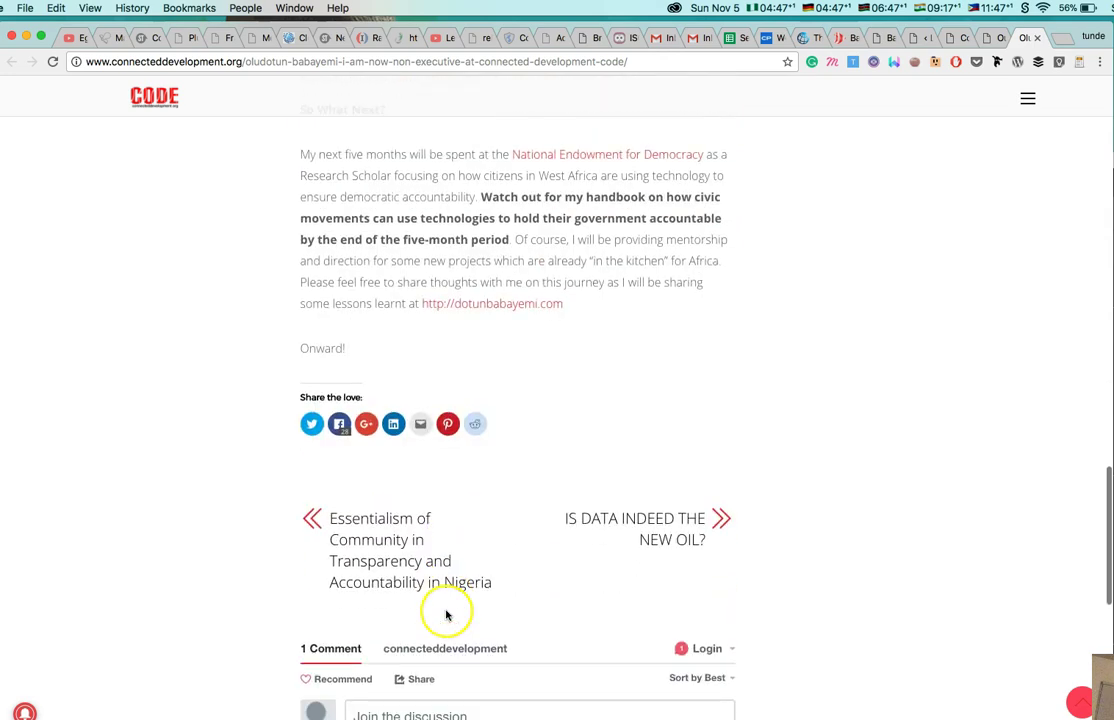
scroll(491, 307, "up", 15)
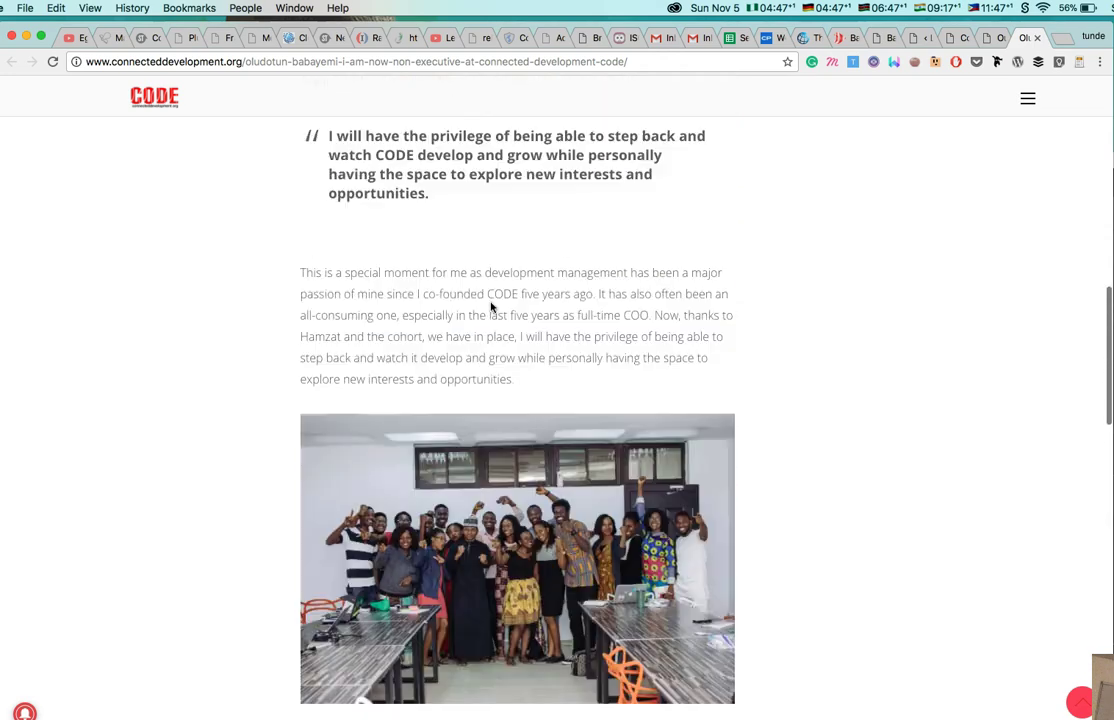
scroll(491, 307, "up", 3)
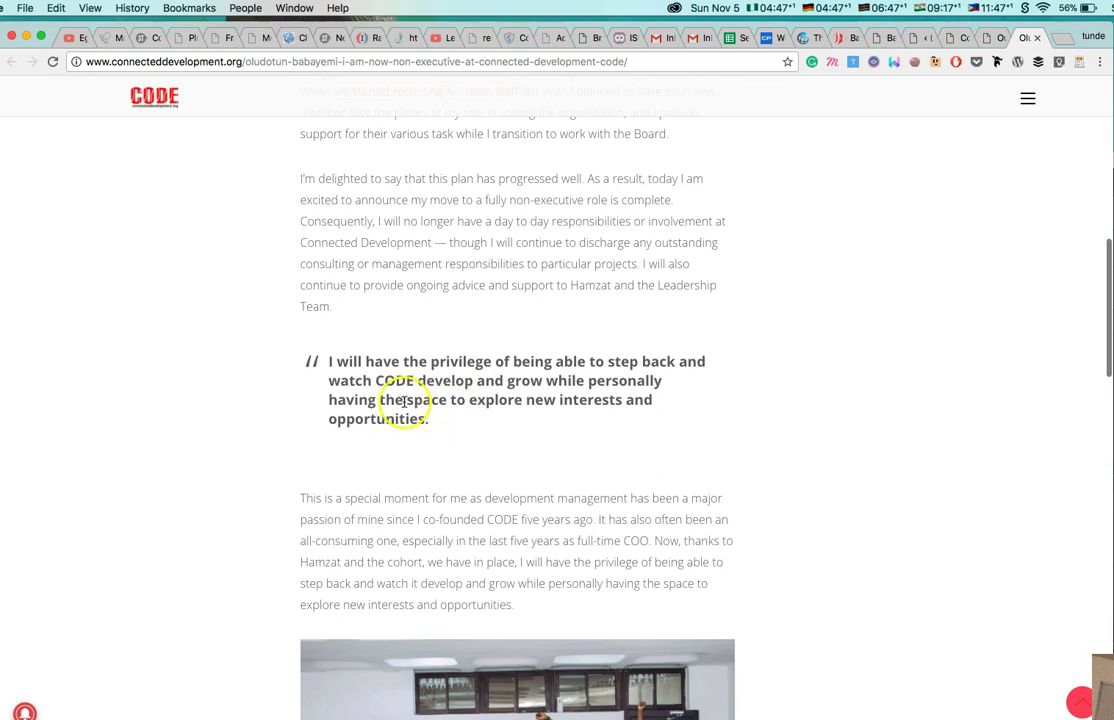
scroll(420, 410, "up", 1)
scroll(420, 410, "up", 5)
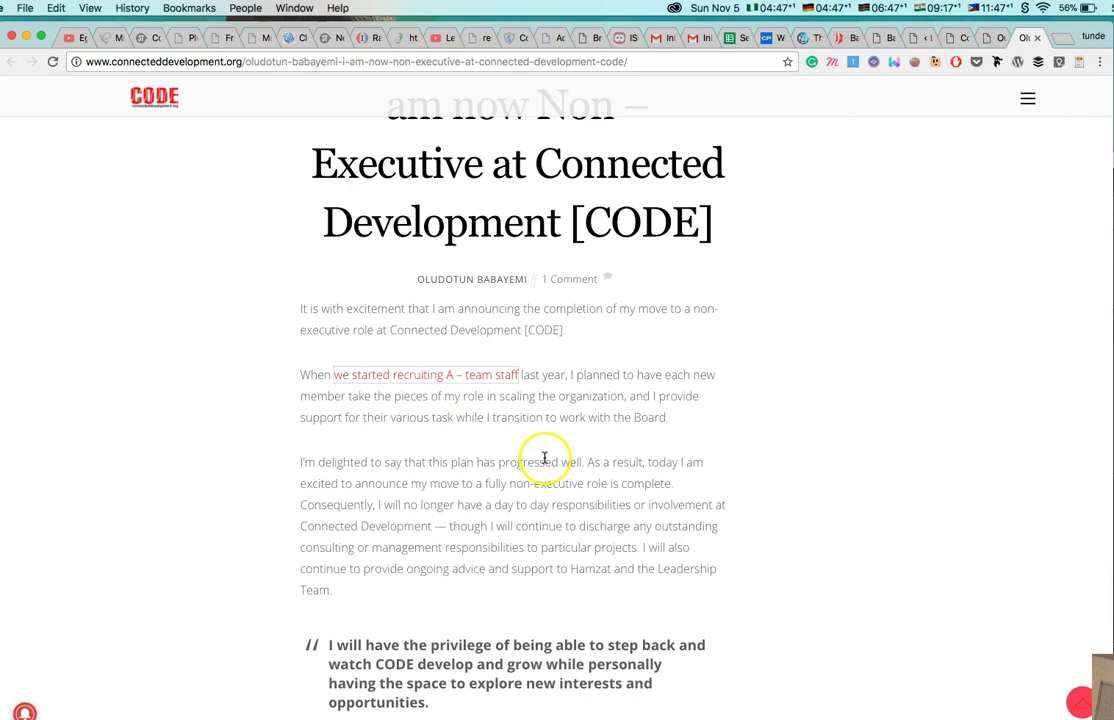
scroll(545, 457, "down", 2)
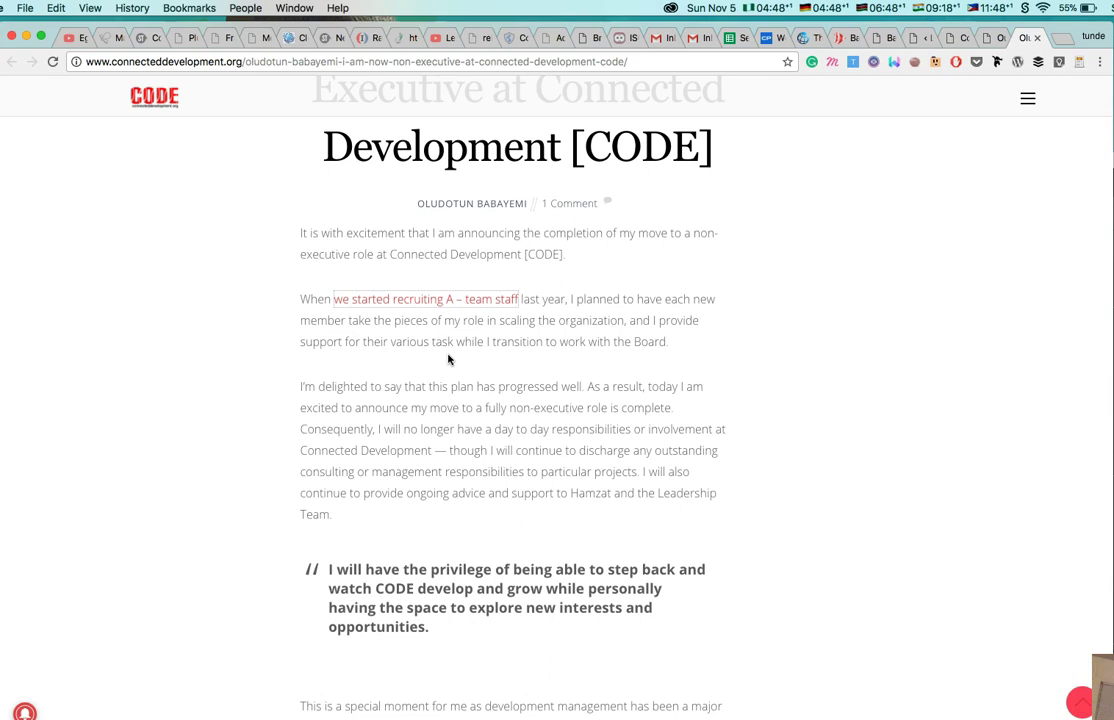
scroll(475, 306, "up", 5)
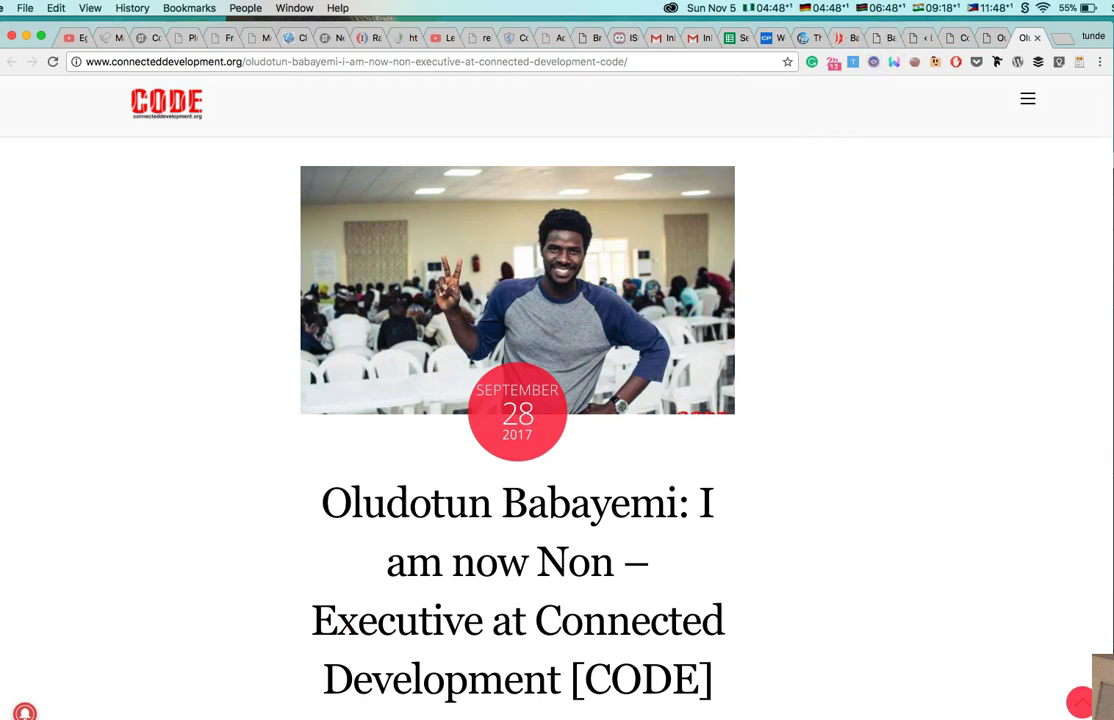
key("super+Tab")
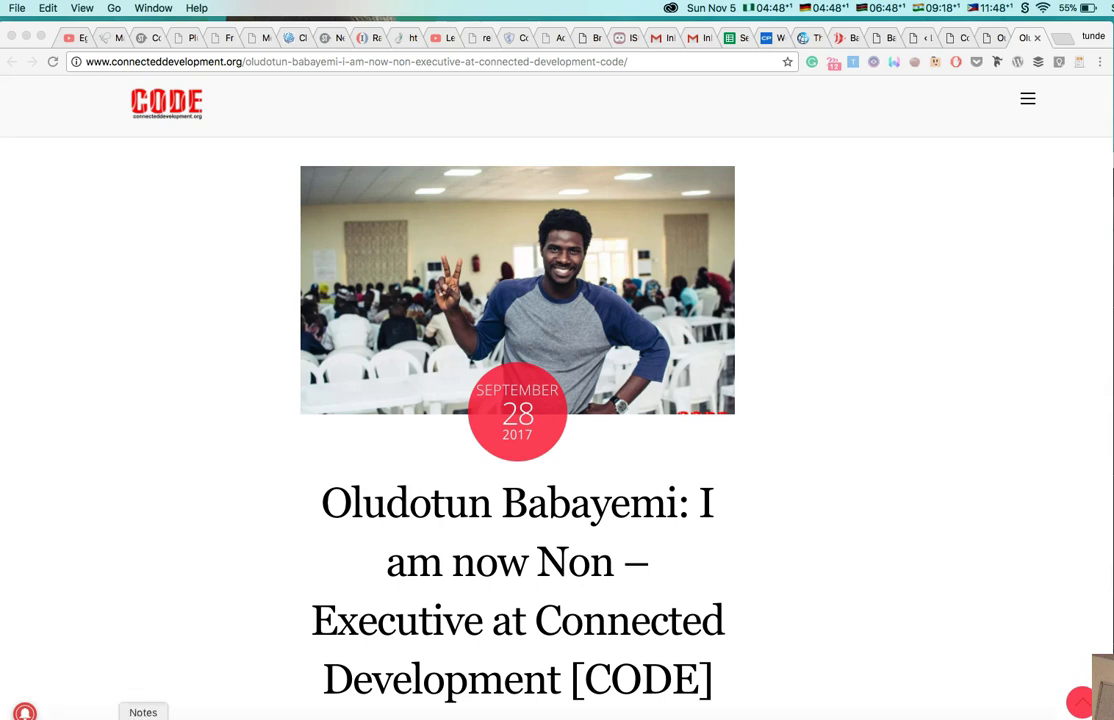
left_click(142, 716)
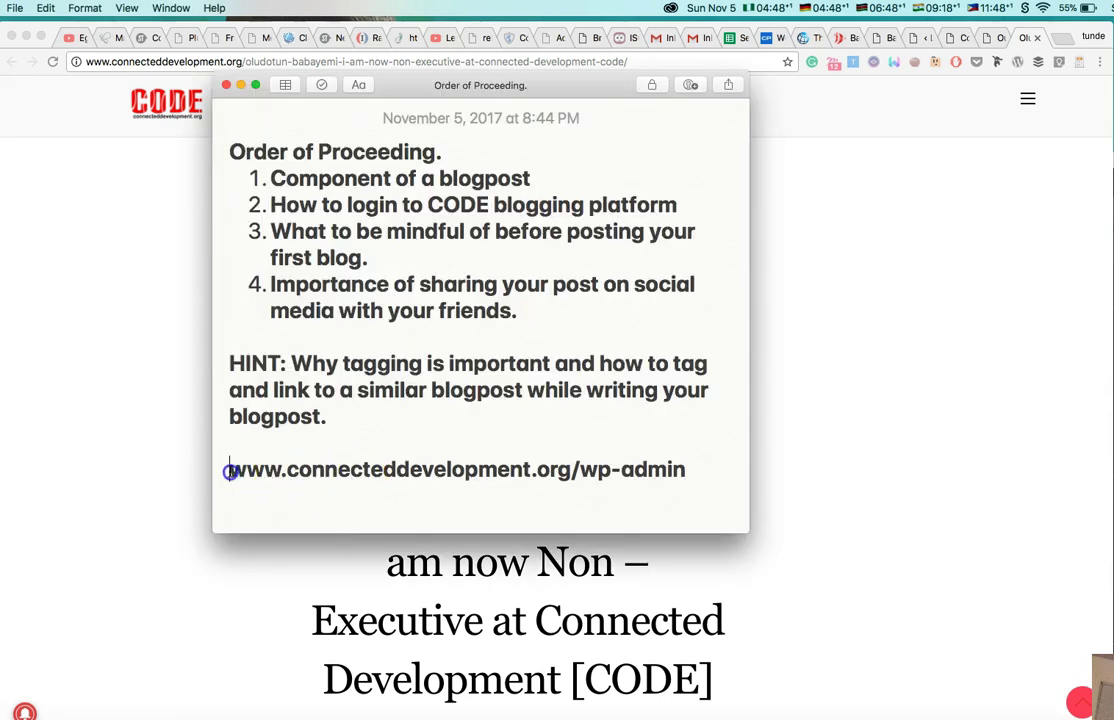
triple_click(605, 470)
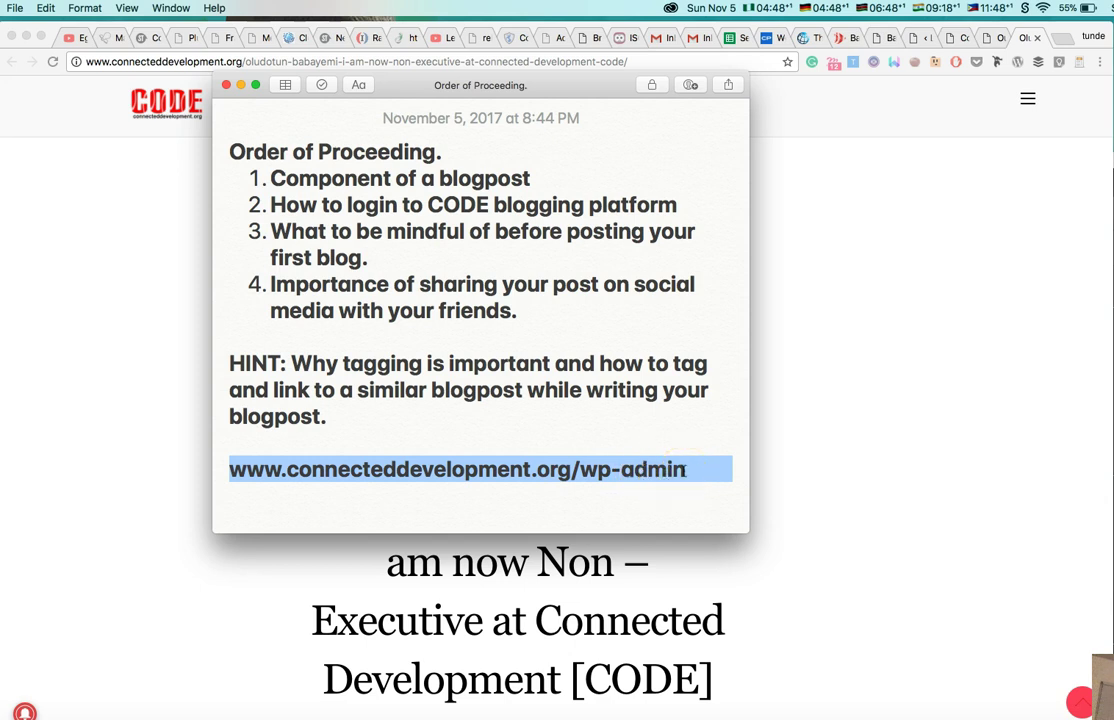
On the wp-login tab, log in to the CODE WordPress admin with username and password.
left_click(830, 391)
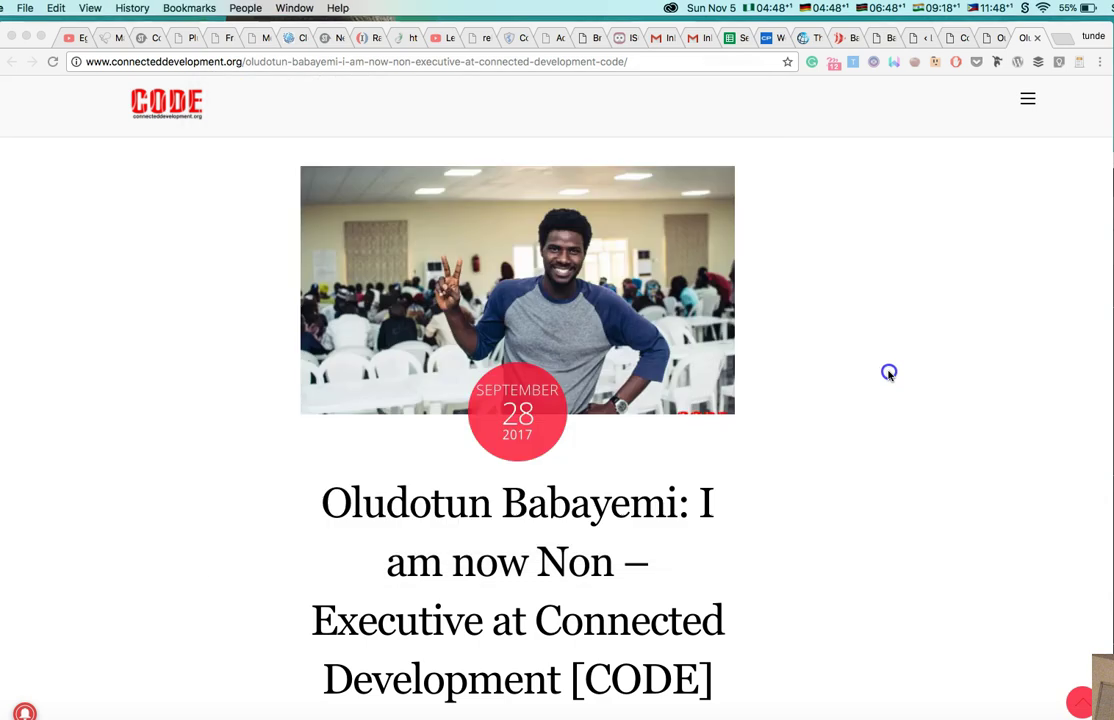
left_click(877, 37)
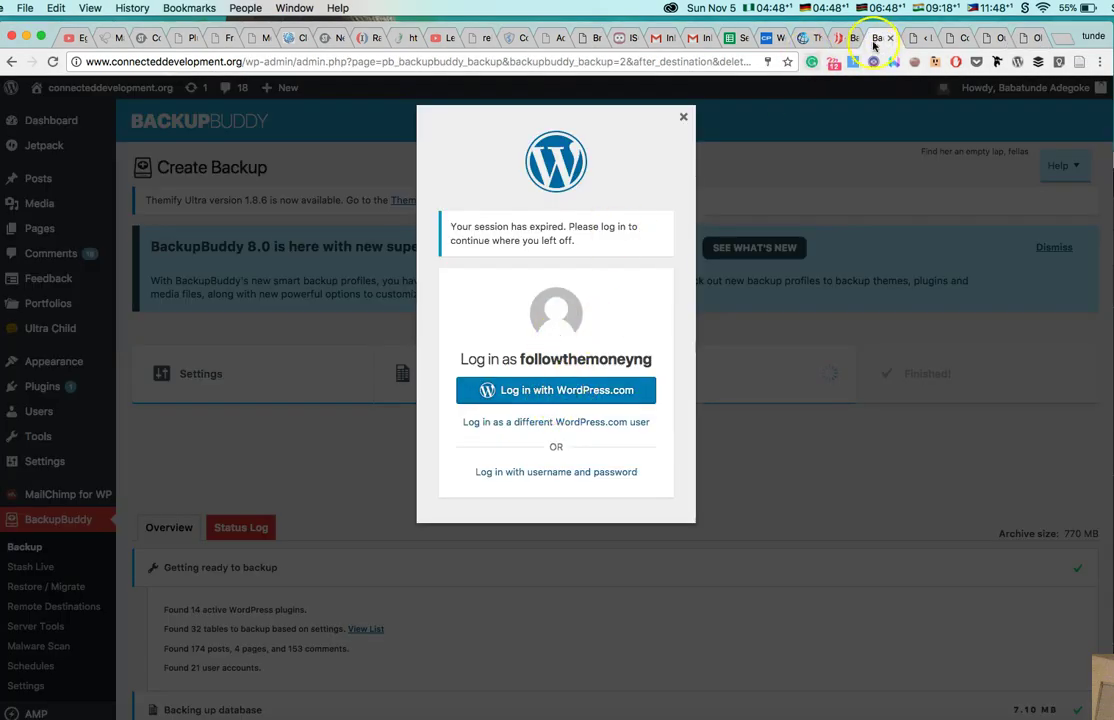
left_click(912, 37)
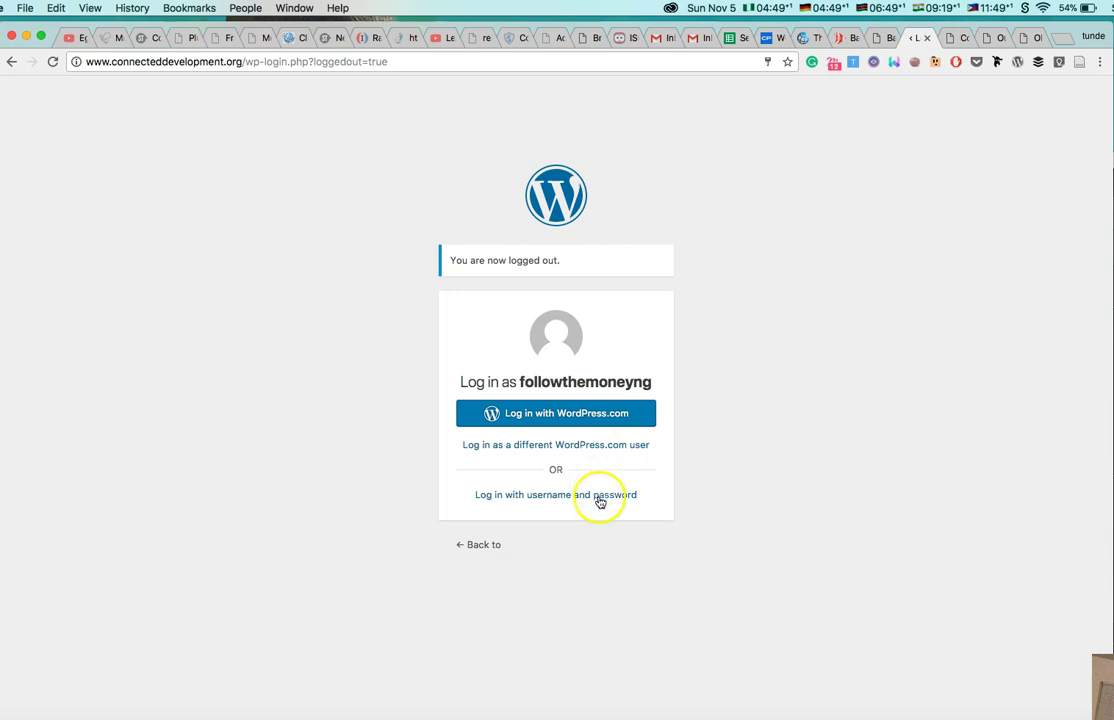
left_click(587, 496)
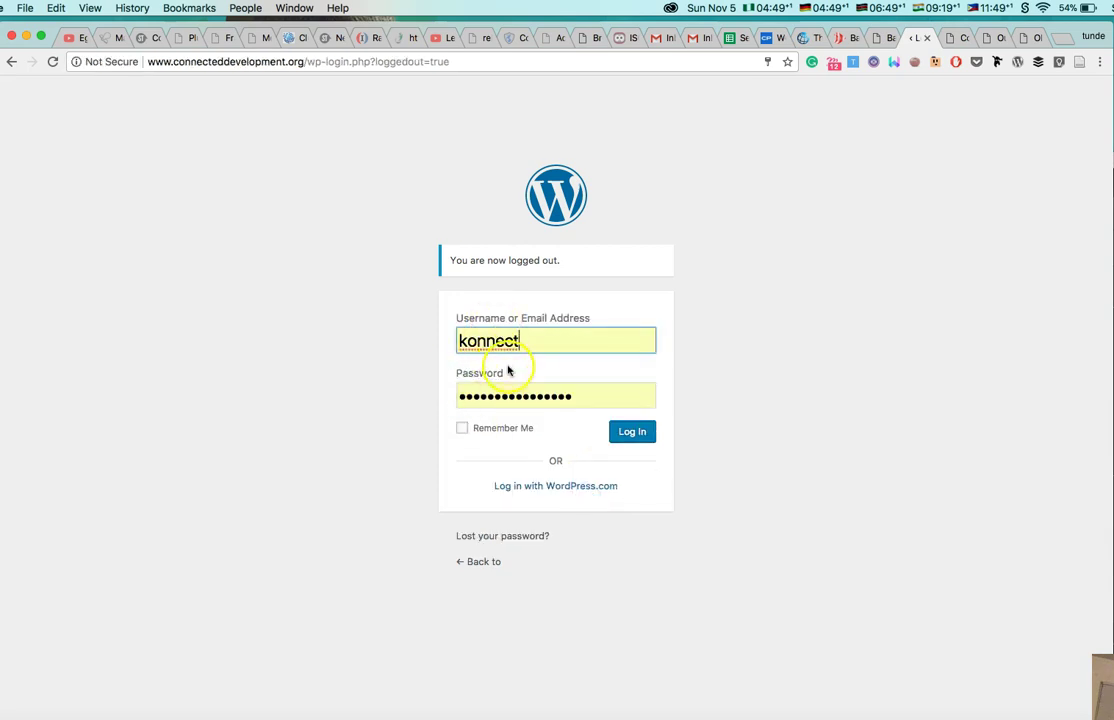
left_click(463, 338)
left_click(627, 433)
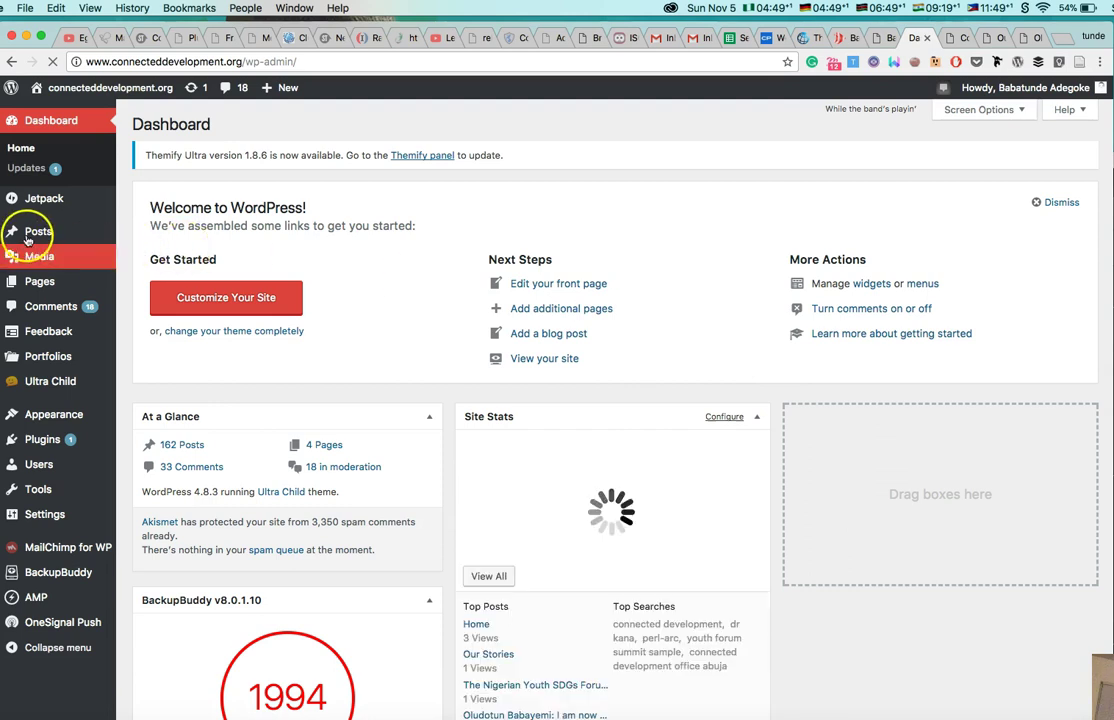
Look over the Dashboard's Posts menu: All Posts, Add New, Categories and Tags.
mouse_move(33, 234)
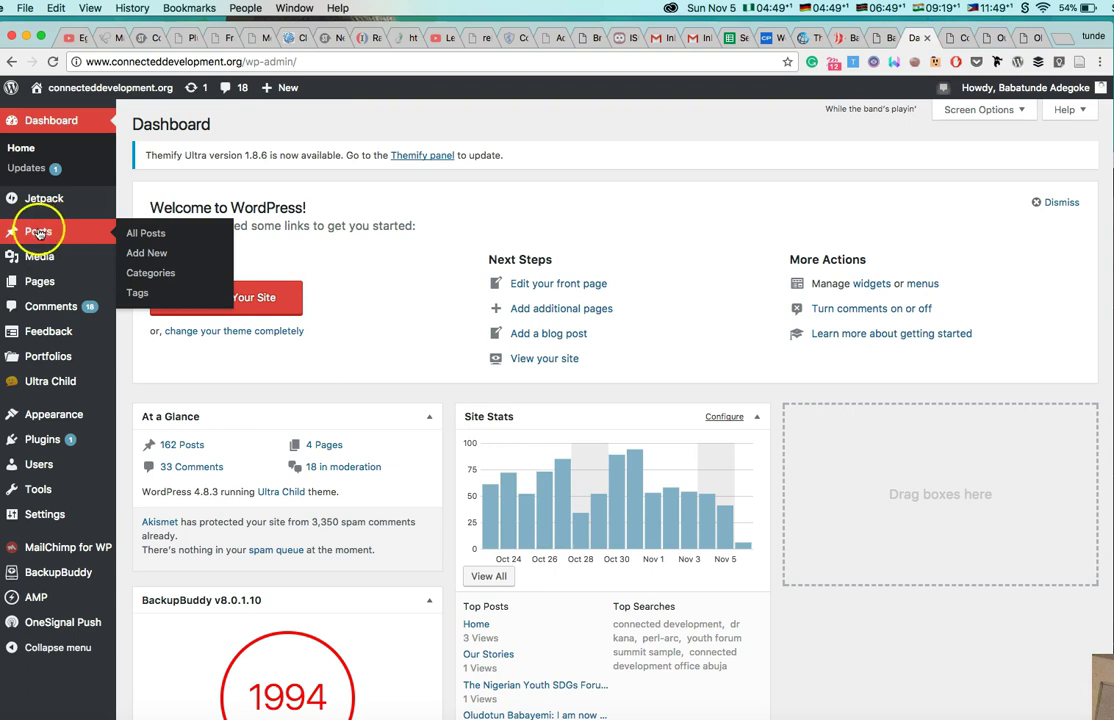
left_click(148, 235)
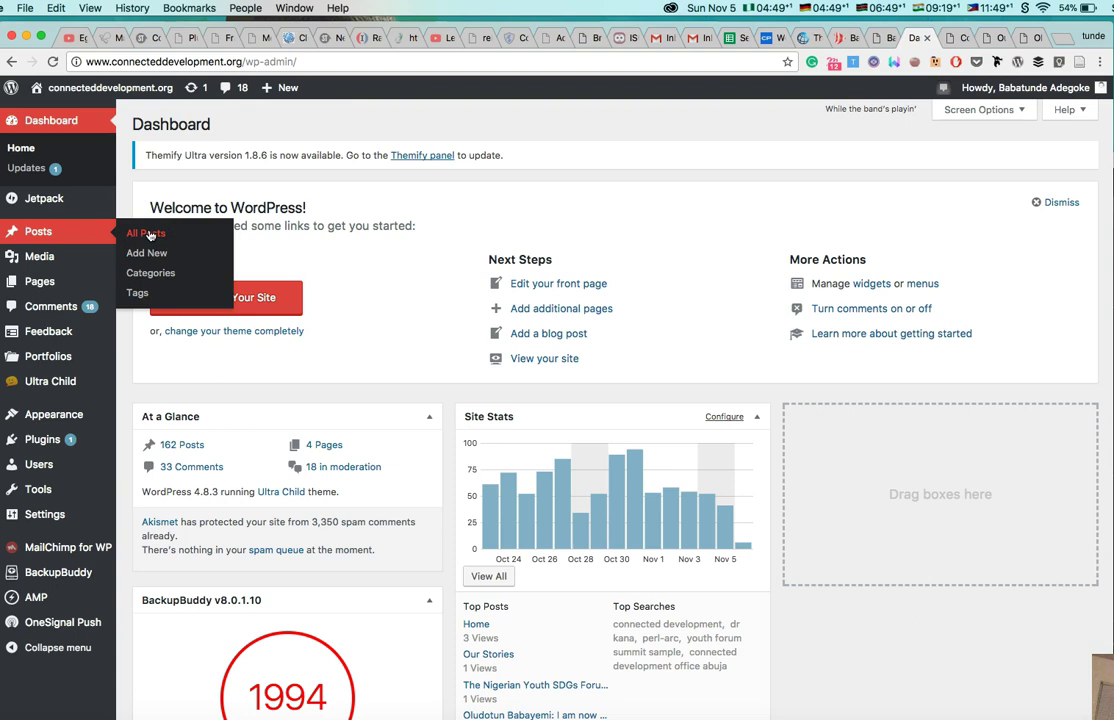
left_click(155, 254)
left_click(155, 256)
left_click(135, 292)
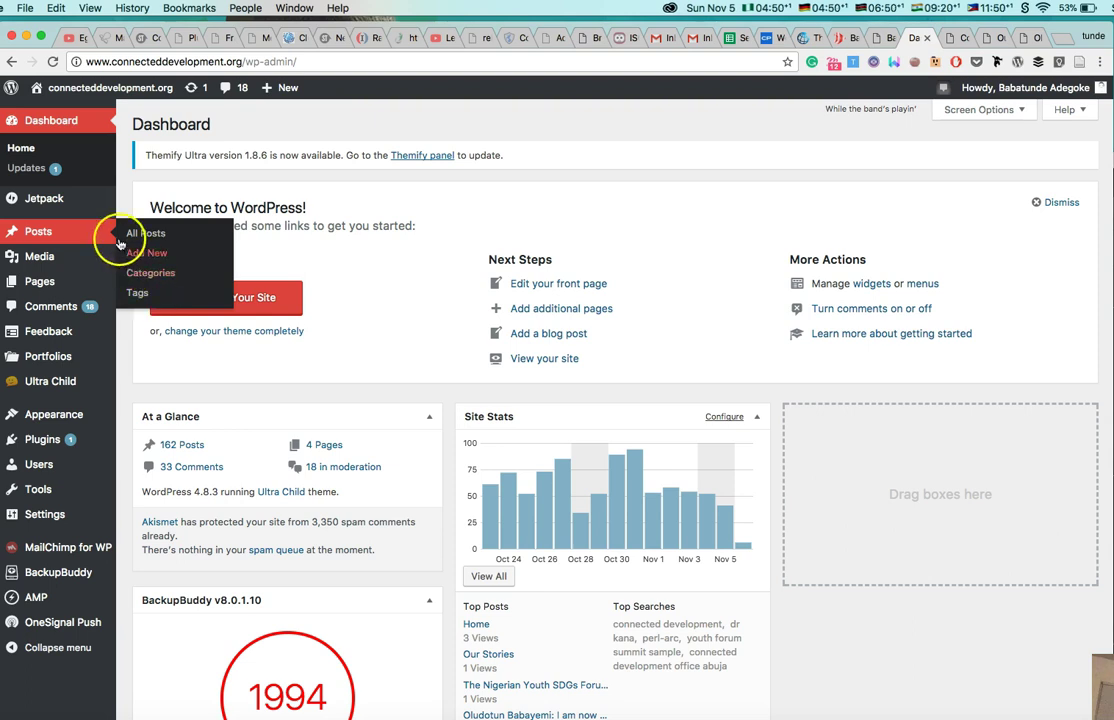
Review the published non-executive role post down to its 1 comment and back to the title.
left_click(1030, 37)
scroll(563, 535, "down", 6)
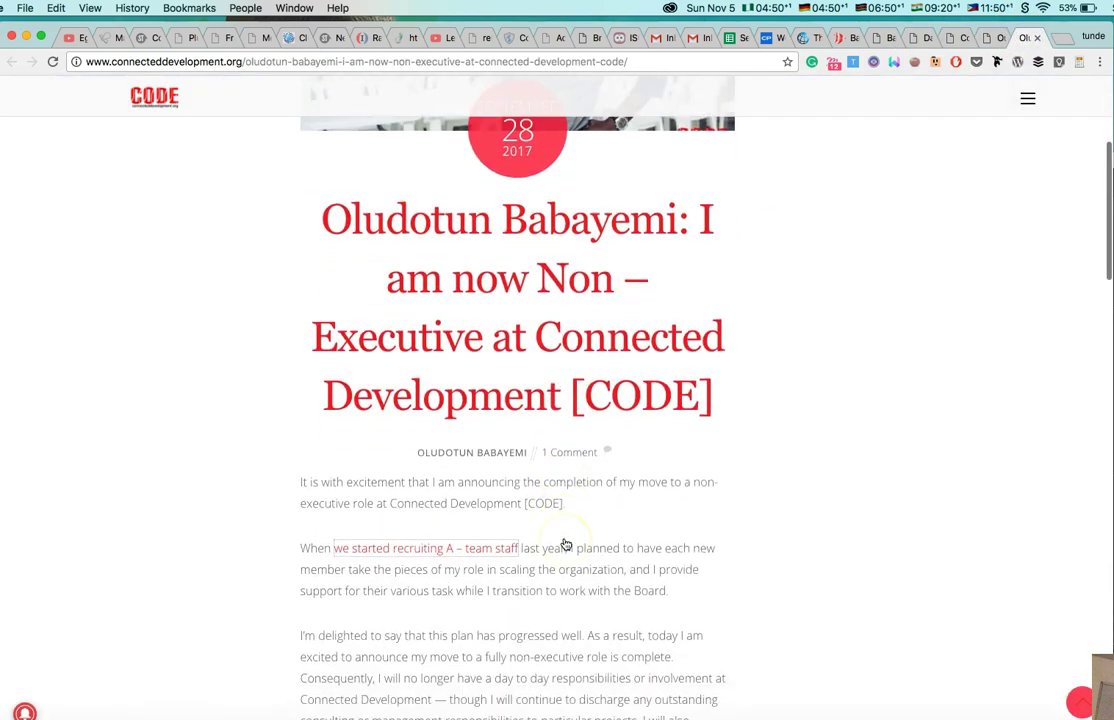
scroll(547, 555, "down", 15)
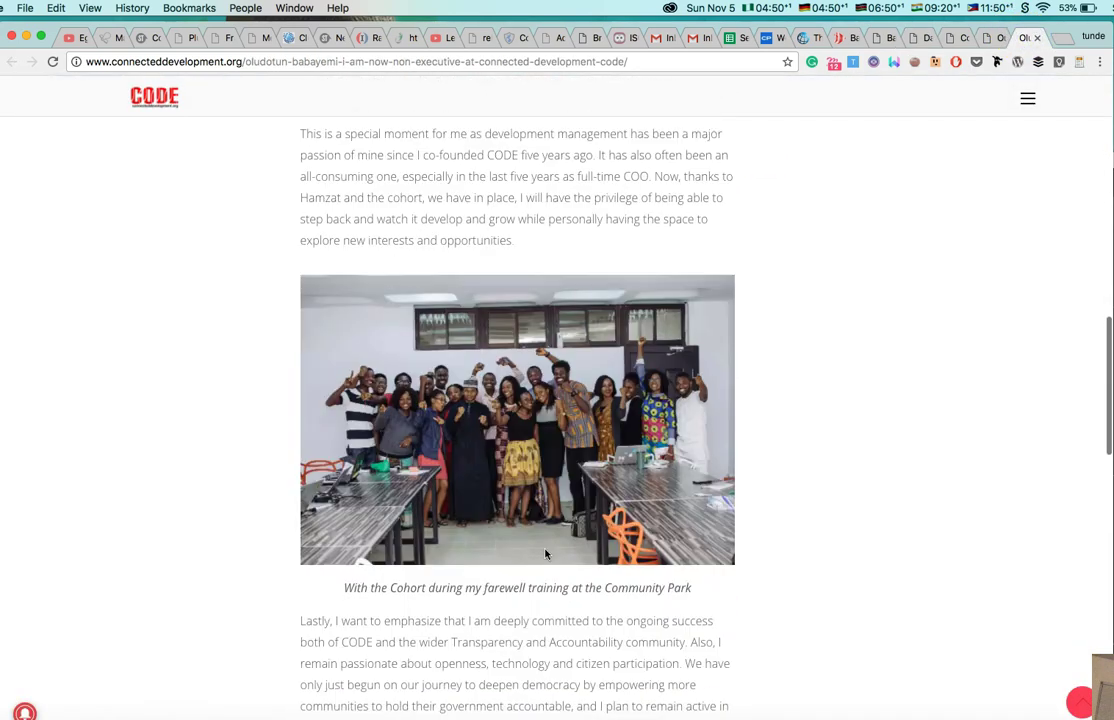
scroll(547, 555, "down", 5)
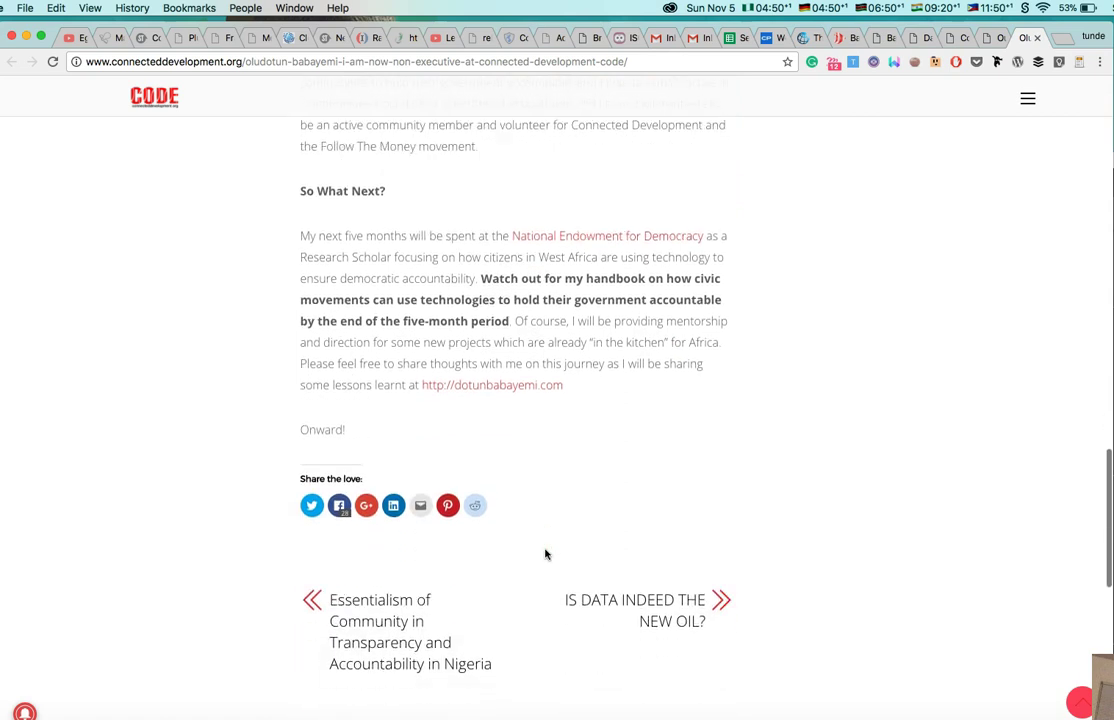
left_click(371, 311)
scroll(368, 420, "down", 3)
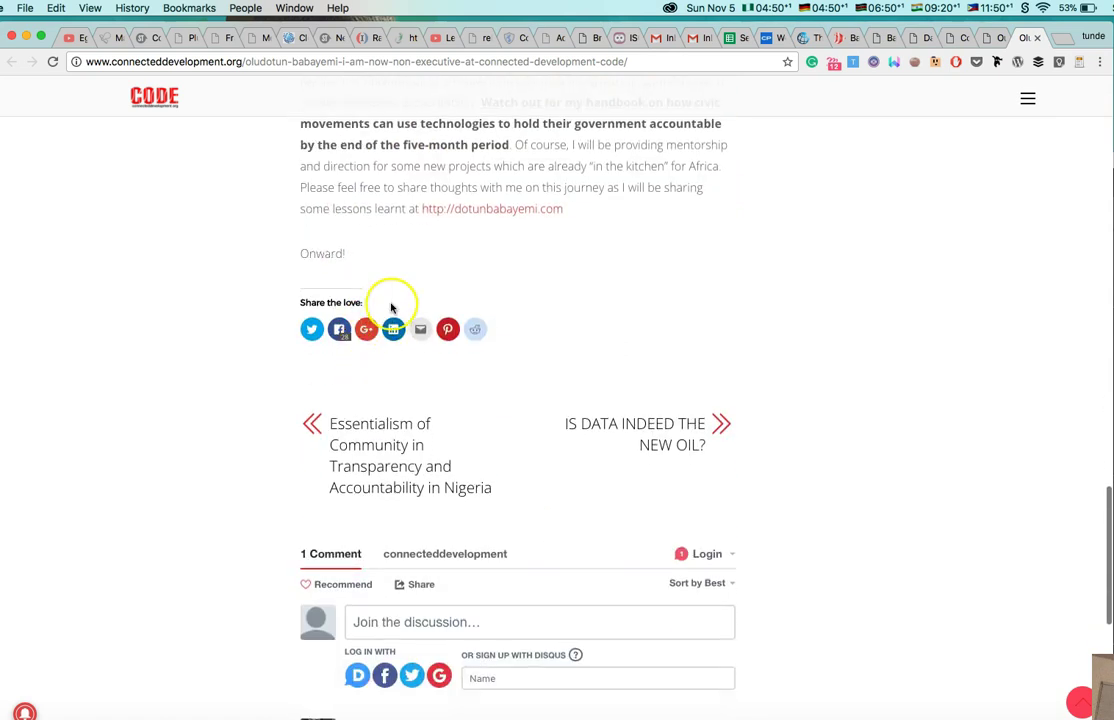
scroll(390, 265, "up", 2)
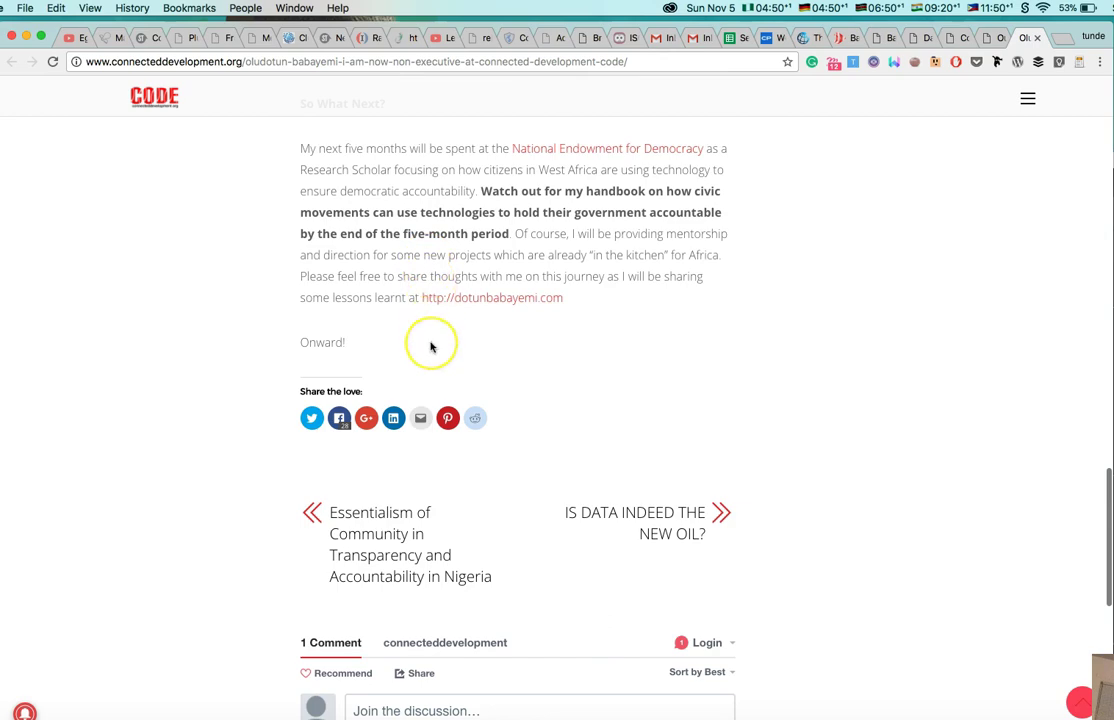
scroll(430, 346, "down", 3)
scroll(430, 346, "down", 3)
scroll(430, 346, "up", 15)
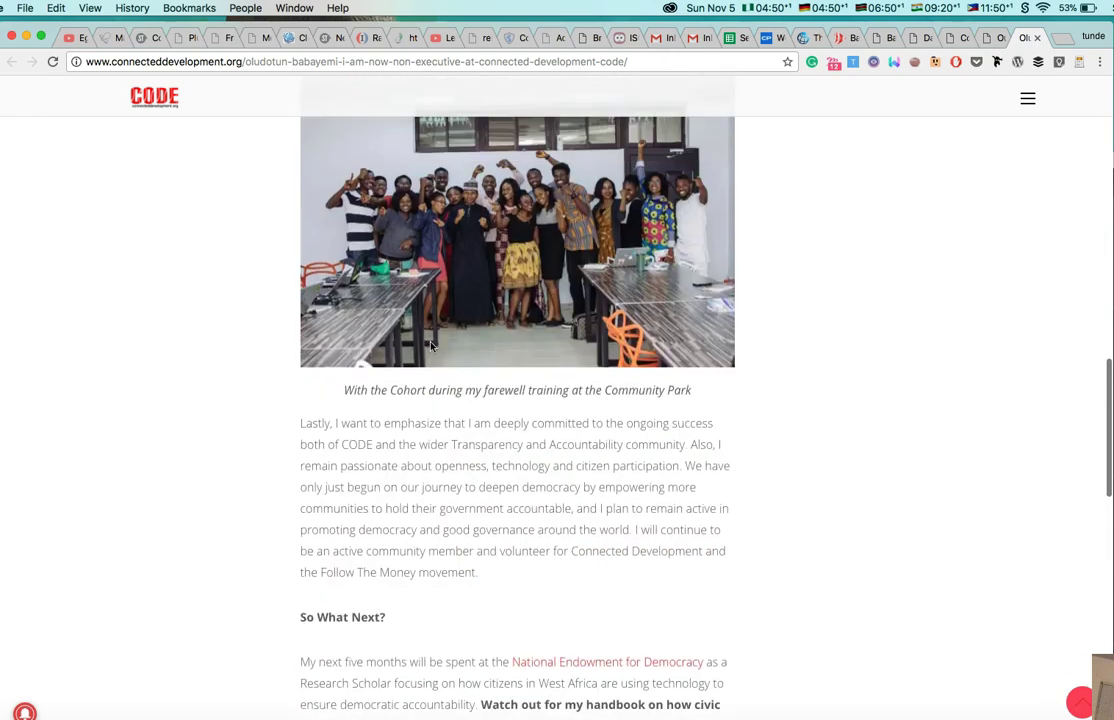
scroll(432, 346, "up", 10)
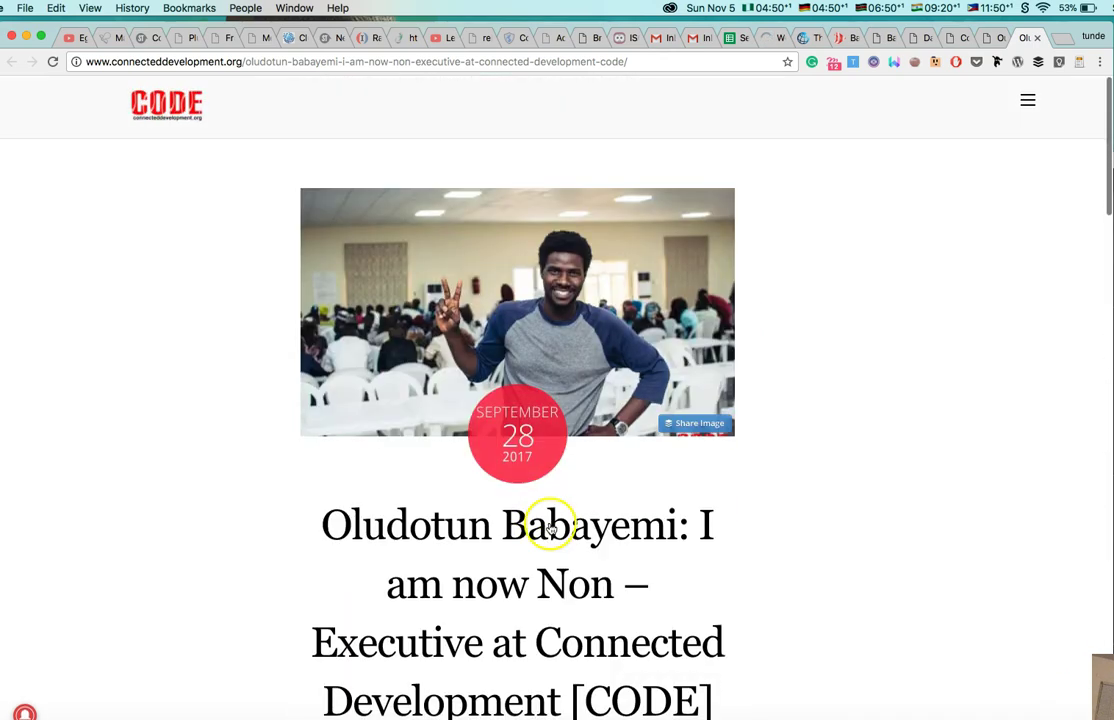
scroll(549, 532, "down", 3)
scroll(550, 530, "up", 1)
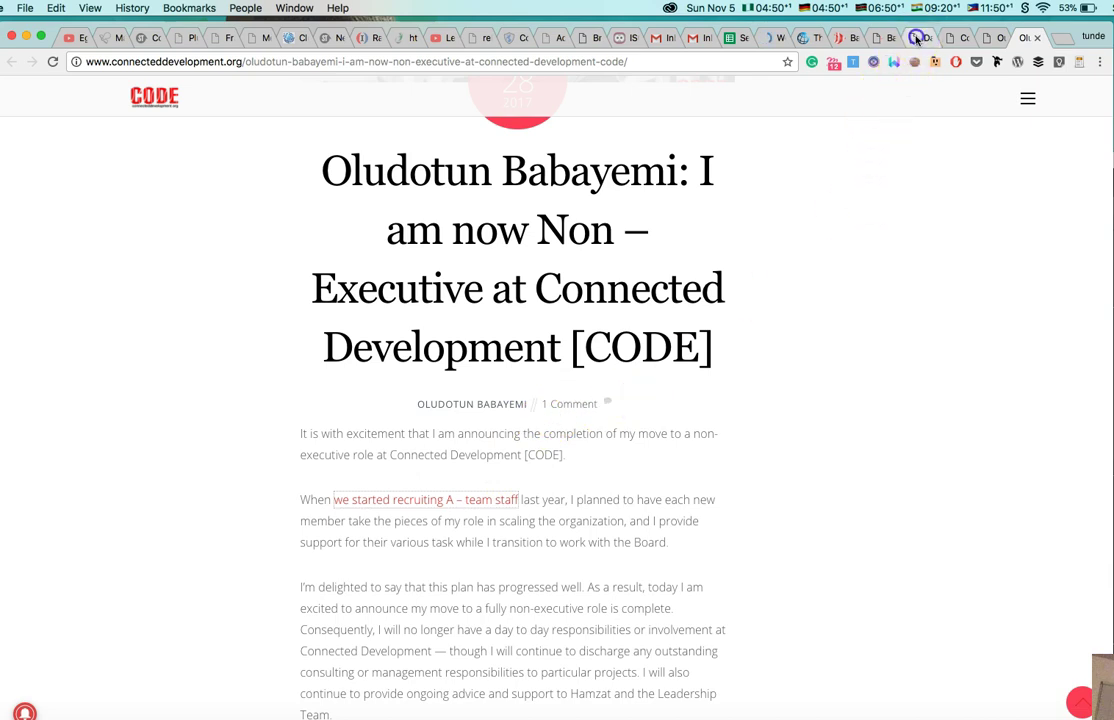
Open the All Posts list (171 posts) from the Dashboard and start a new post with Add New.
left_click(914, 37)
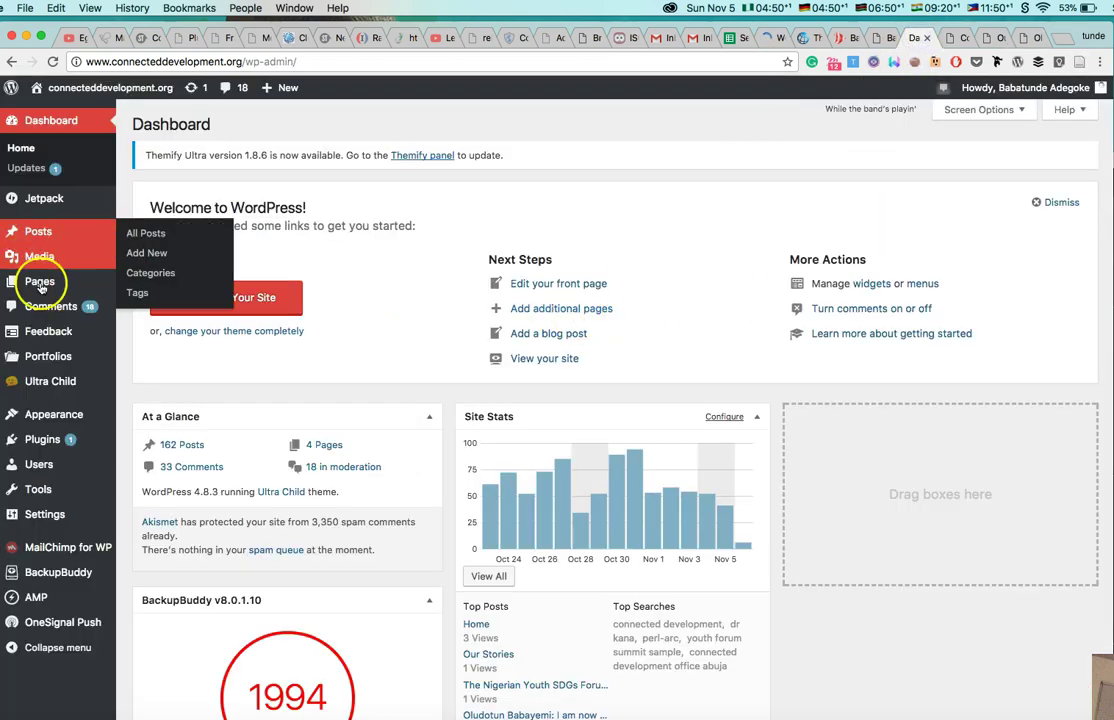
mouse_move(38, 200)
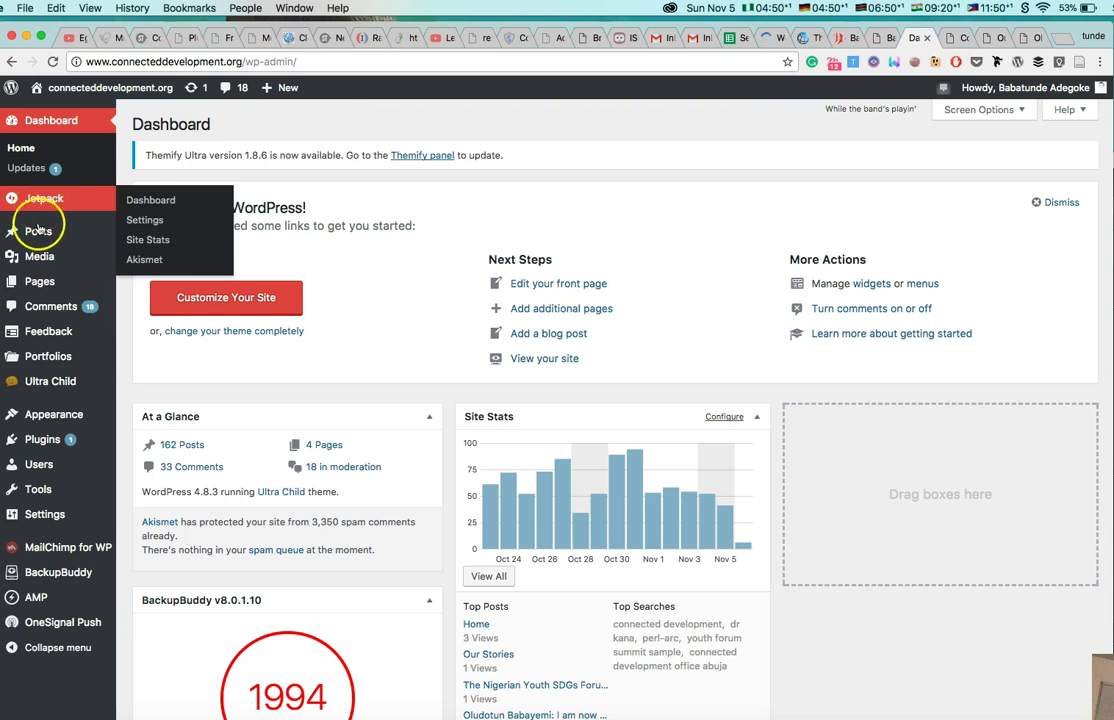
left_click(132, 232)
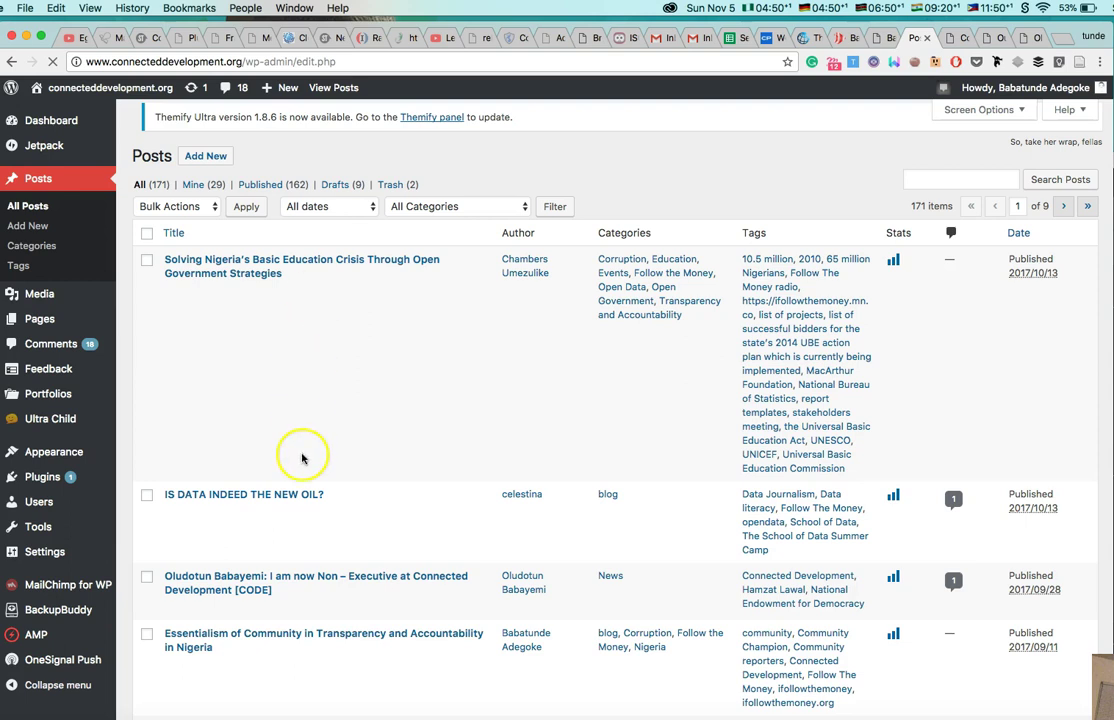
scroll(303, 455, "down", 1)
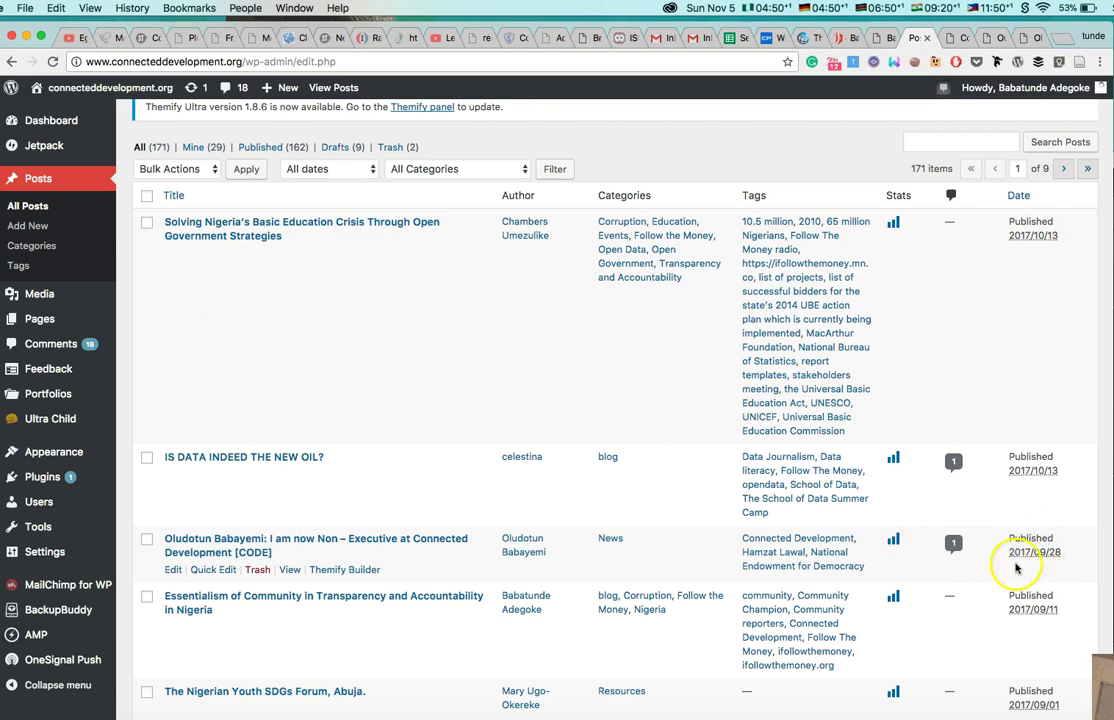
scroll(450, 410, "up", 3)
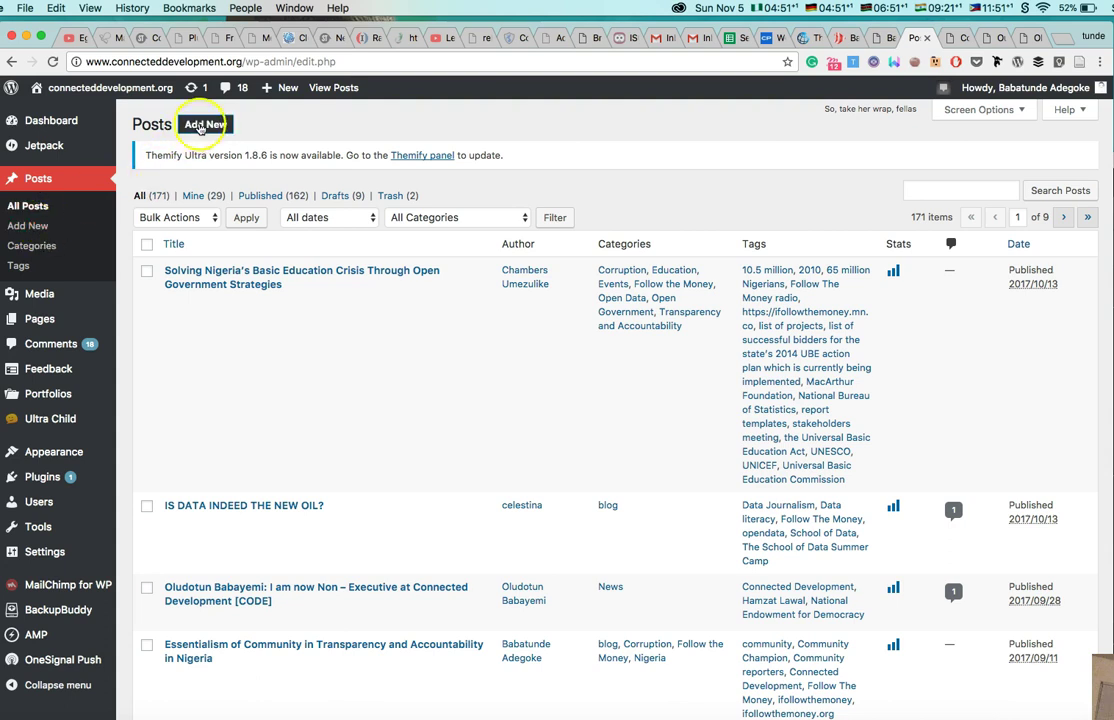
left_click(200, 127)
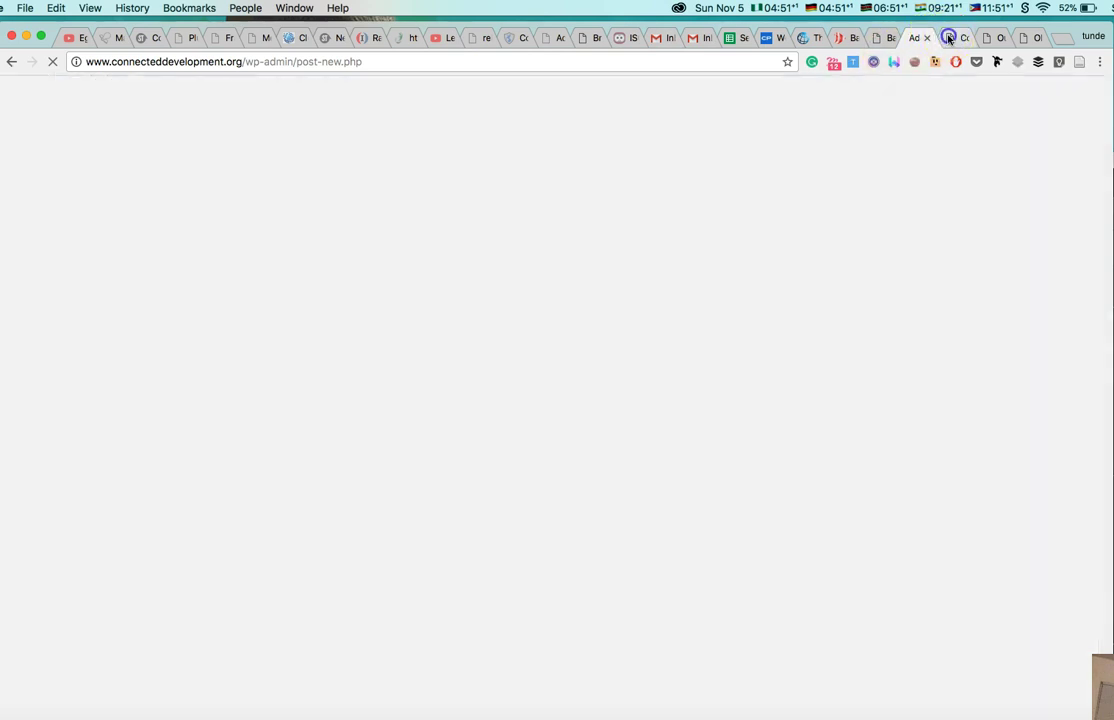
Switch to the live CODE website and scroll through the OUR STORIES posts.
left_click(950, 37)
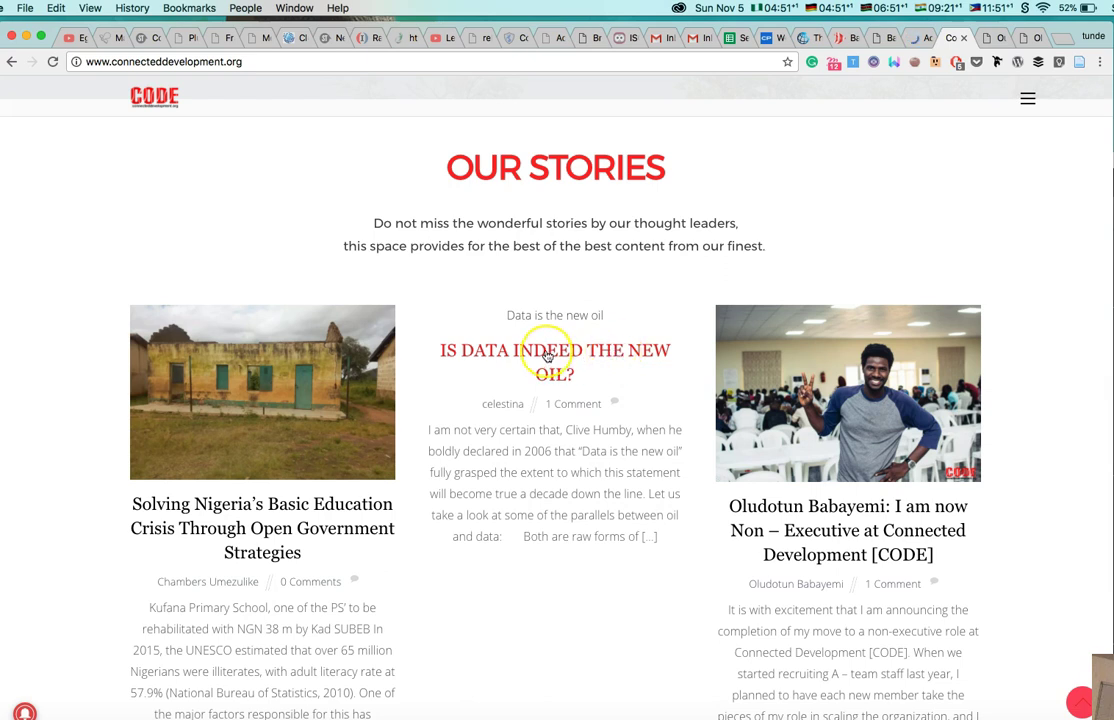
scroll(565, 512, "up", 2)
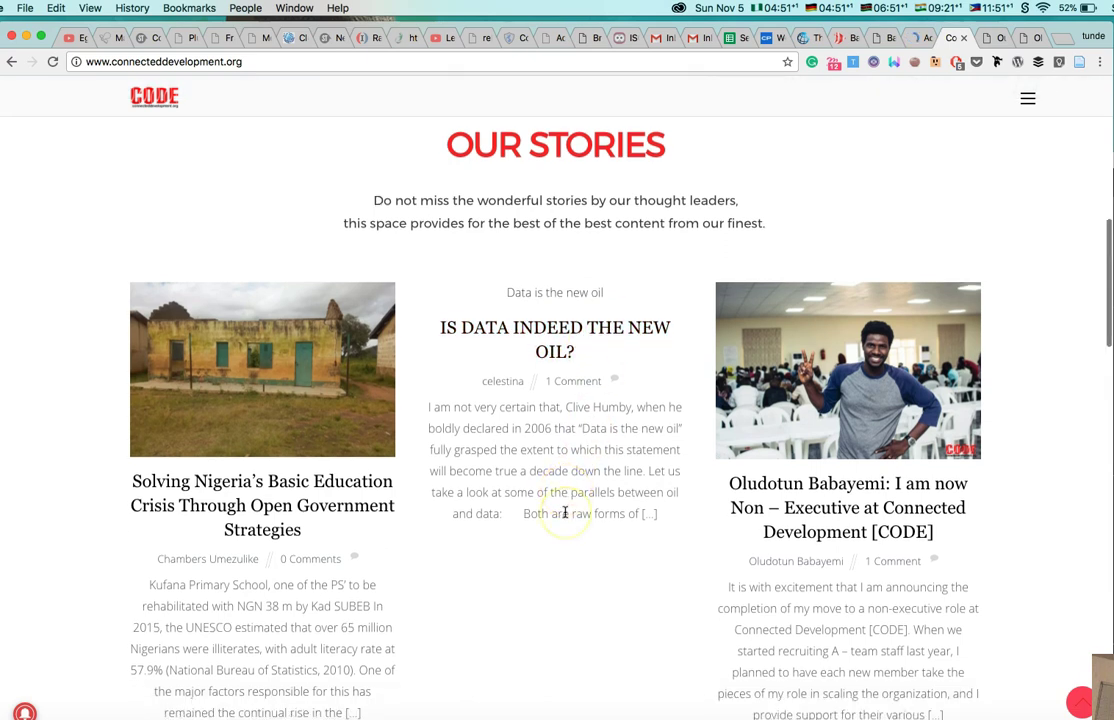
scroll(565, 512, "up", 2)
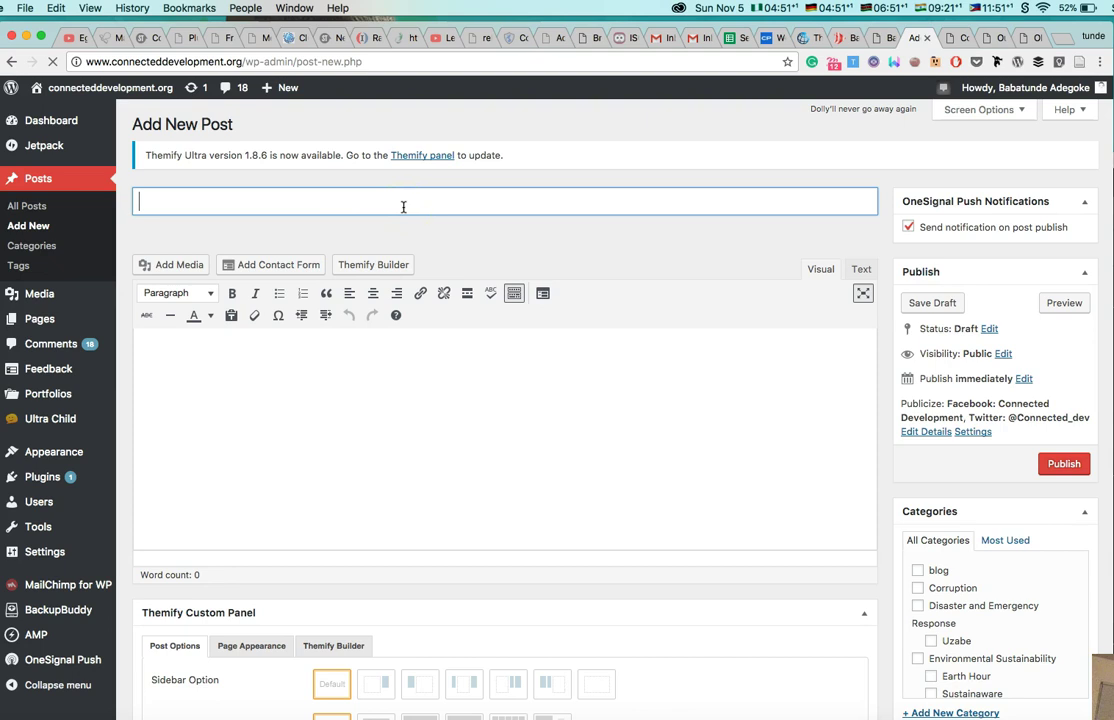
Enter a person's full name as the post title and type a line of placeholder text in the body.
key("n")
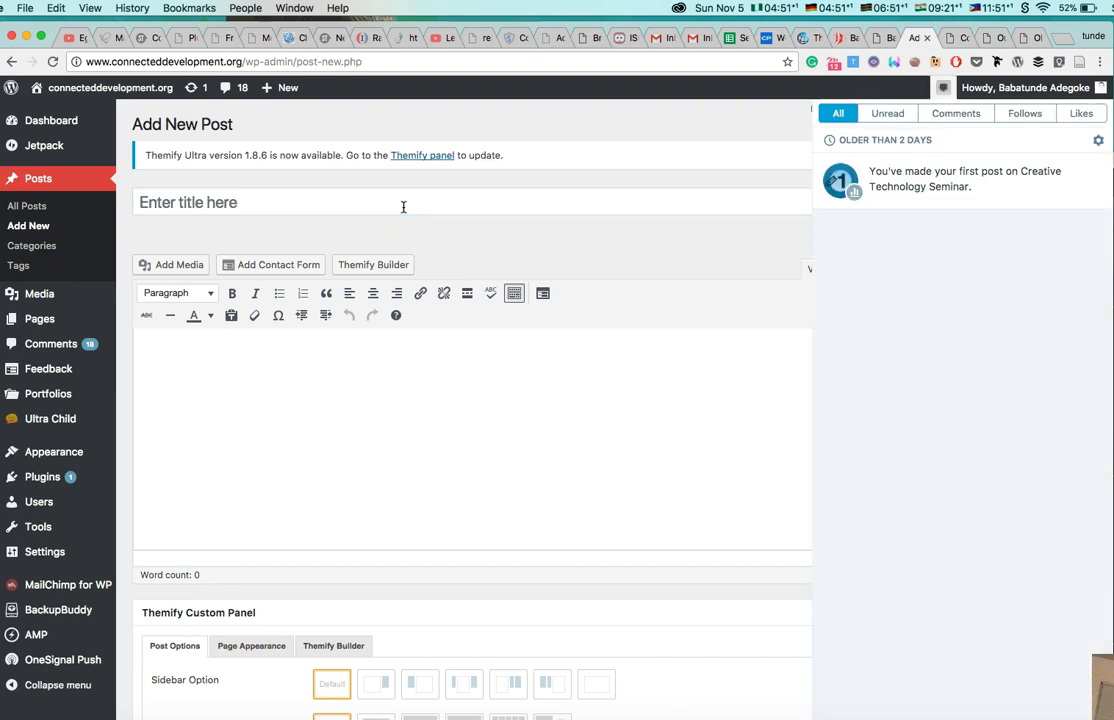
left_click(378, 206)
left_click(376, 207)
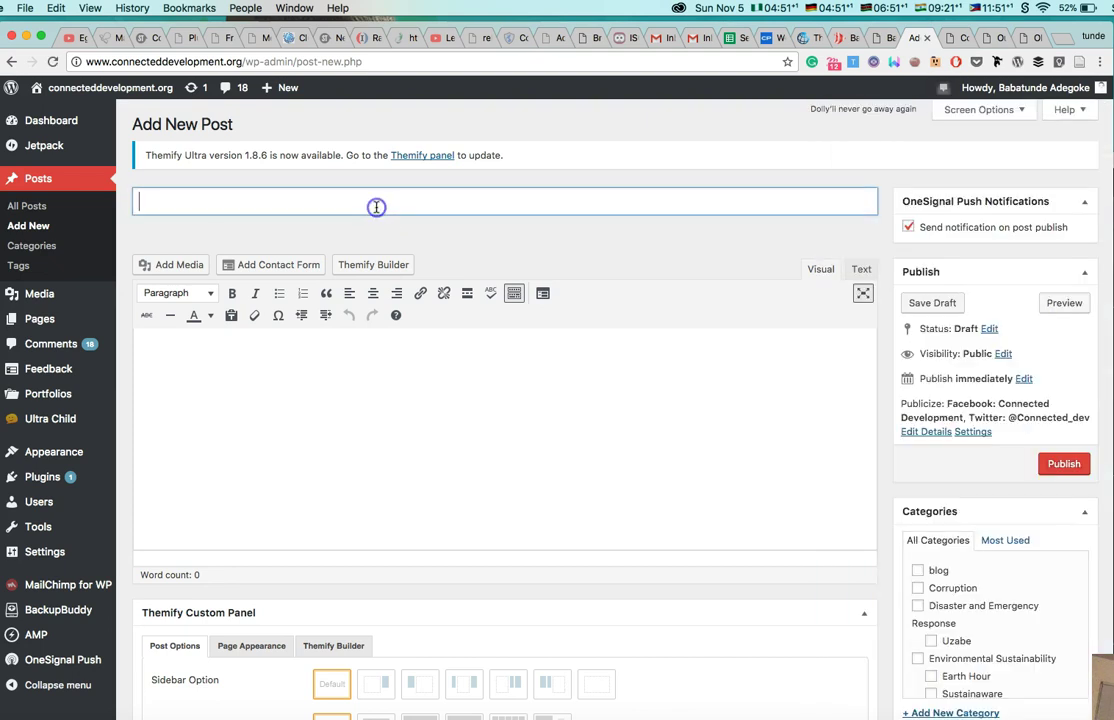
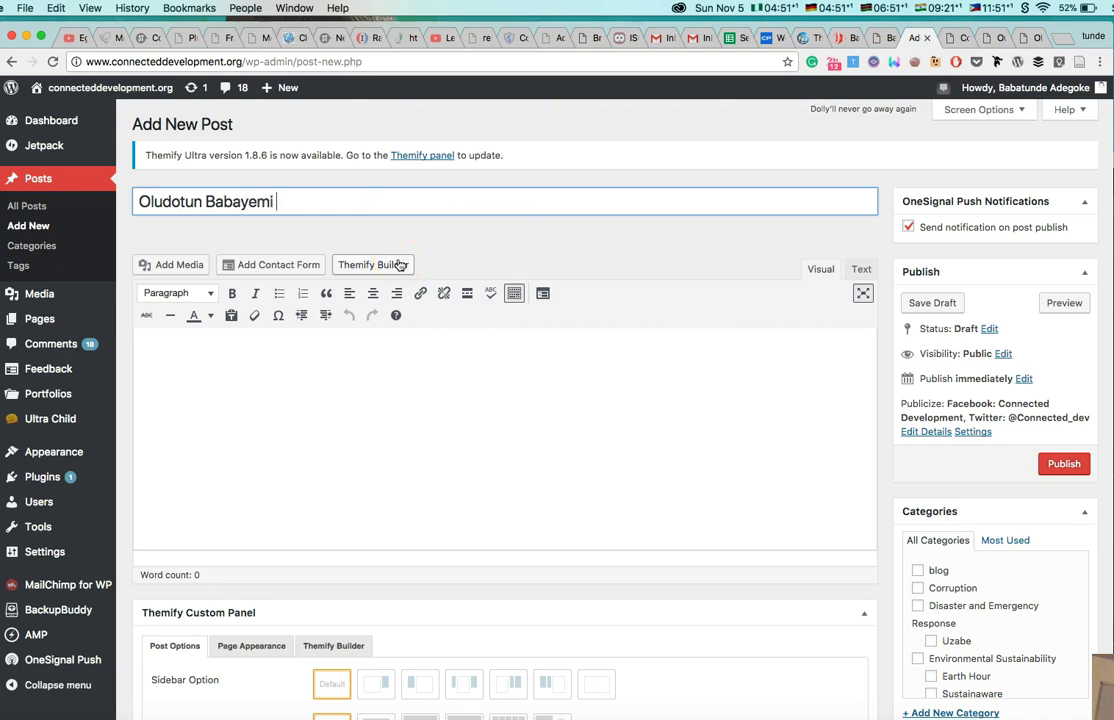
left_click(327, 368)
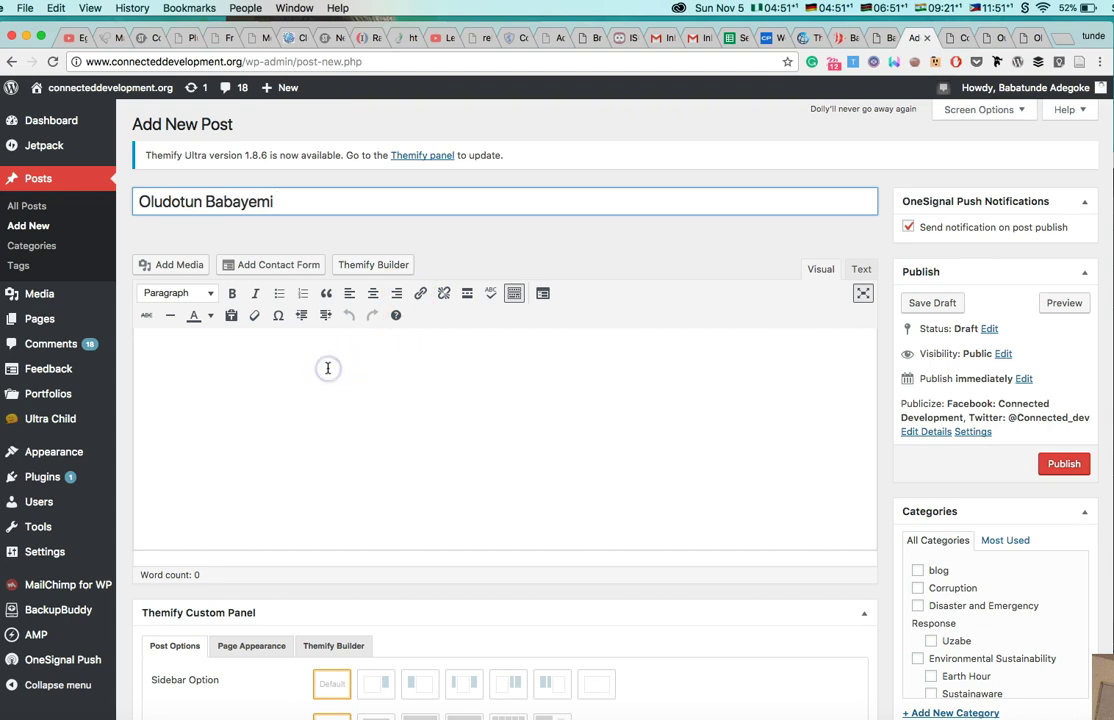
type("hjhsbhhjbhhbhjkdsbjnkhjgds gbhsagvjbsa ghkhjkafcgKHJKL;SAHJG HHSAGVH")
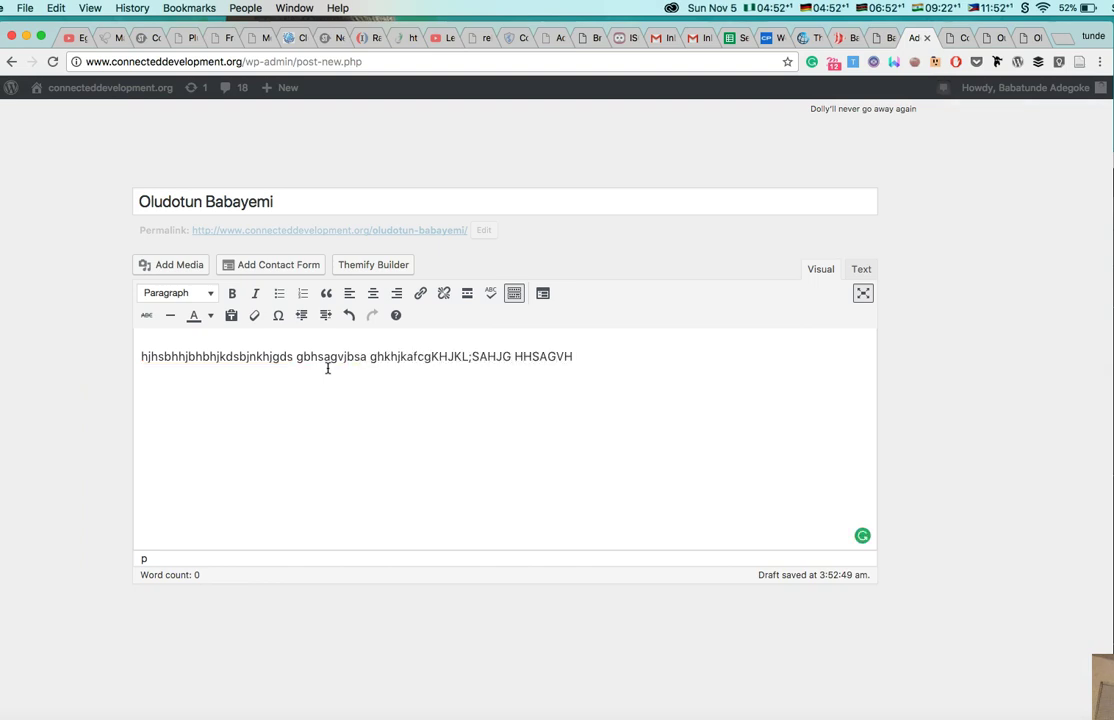
type("ghnd")
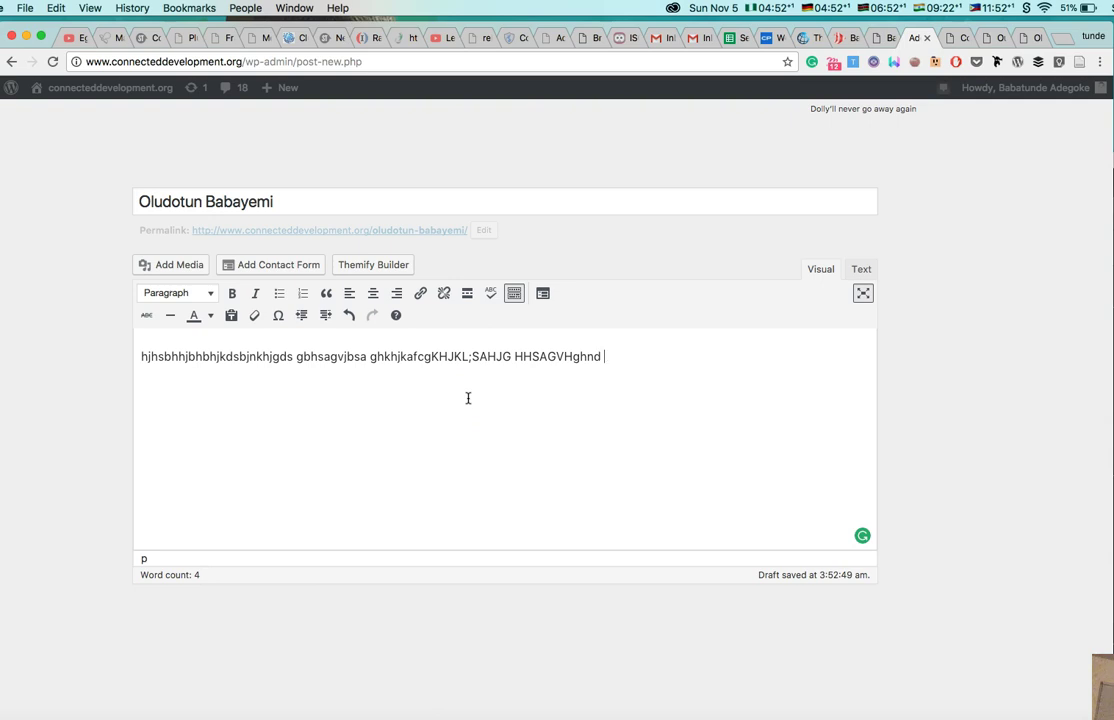
Pick FTM-speaking-2-1.jpg from the media library and caption it 'One person watching'.
left_click(189, 271)
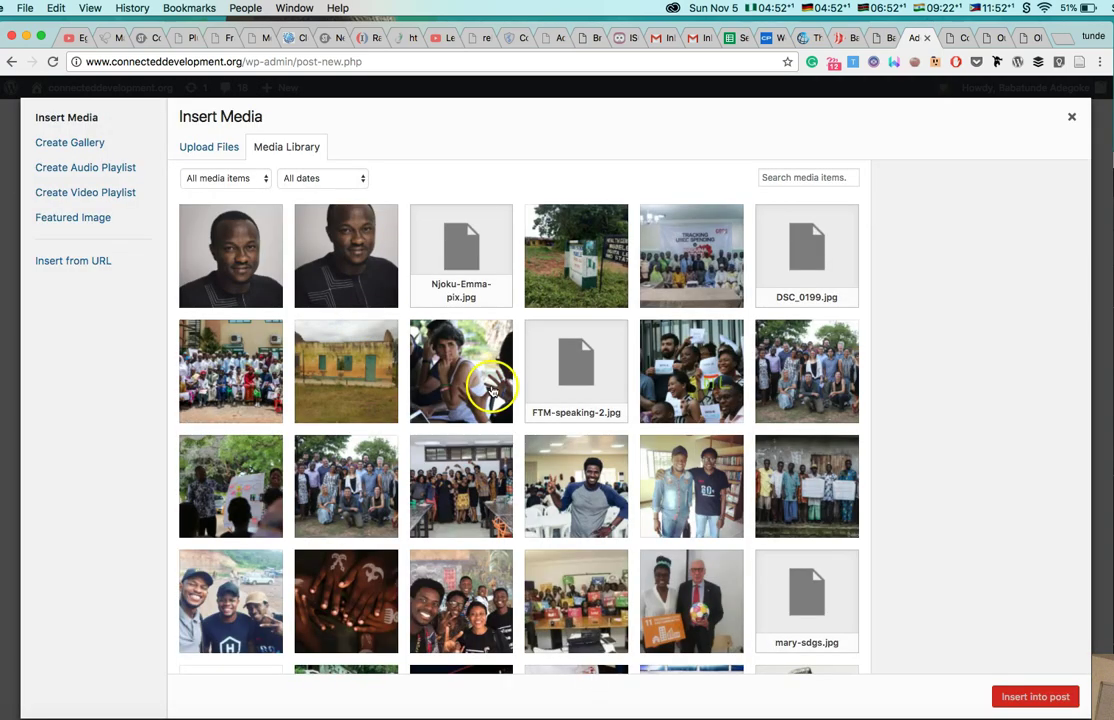
left_click(452, 368)
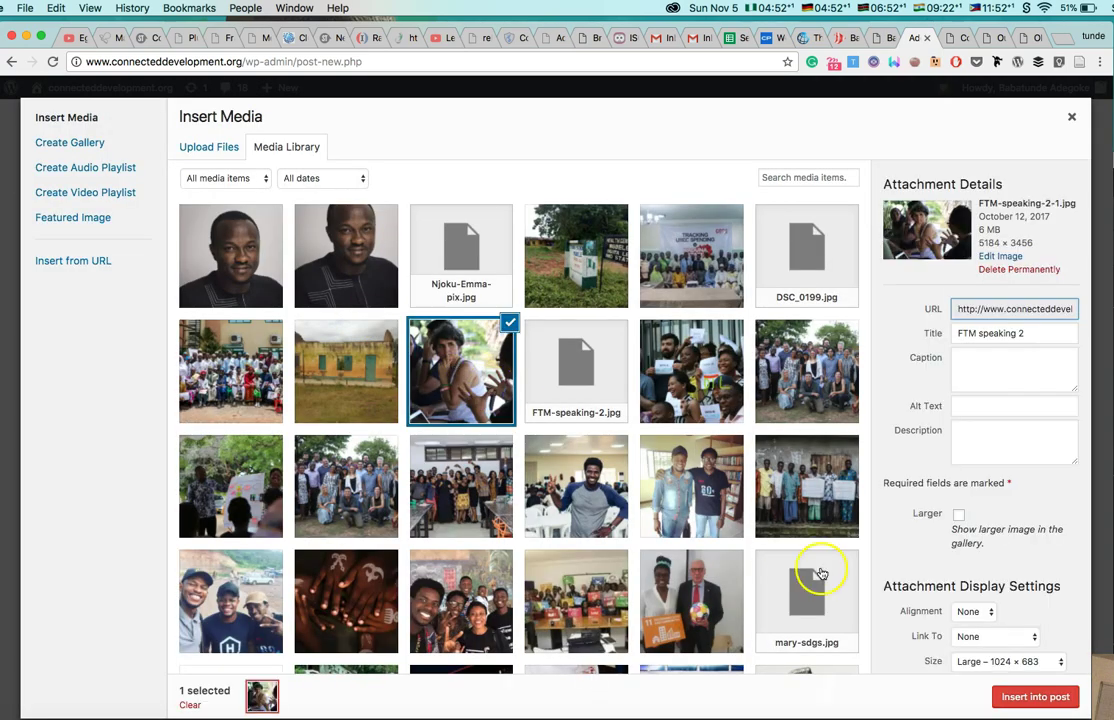
left_click(976, 371)
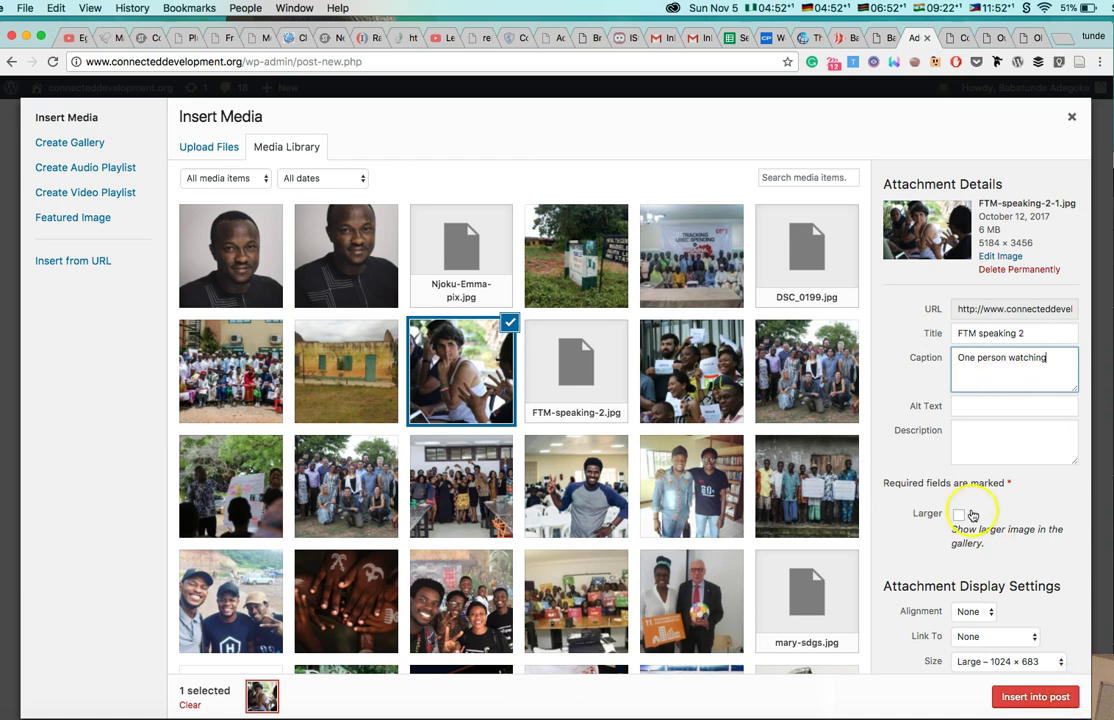
scroll(972, 514, "down", 1)
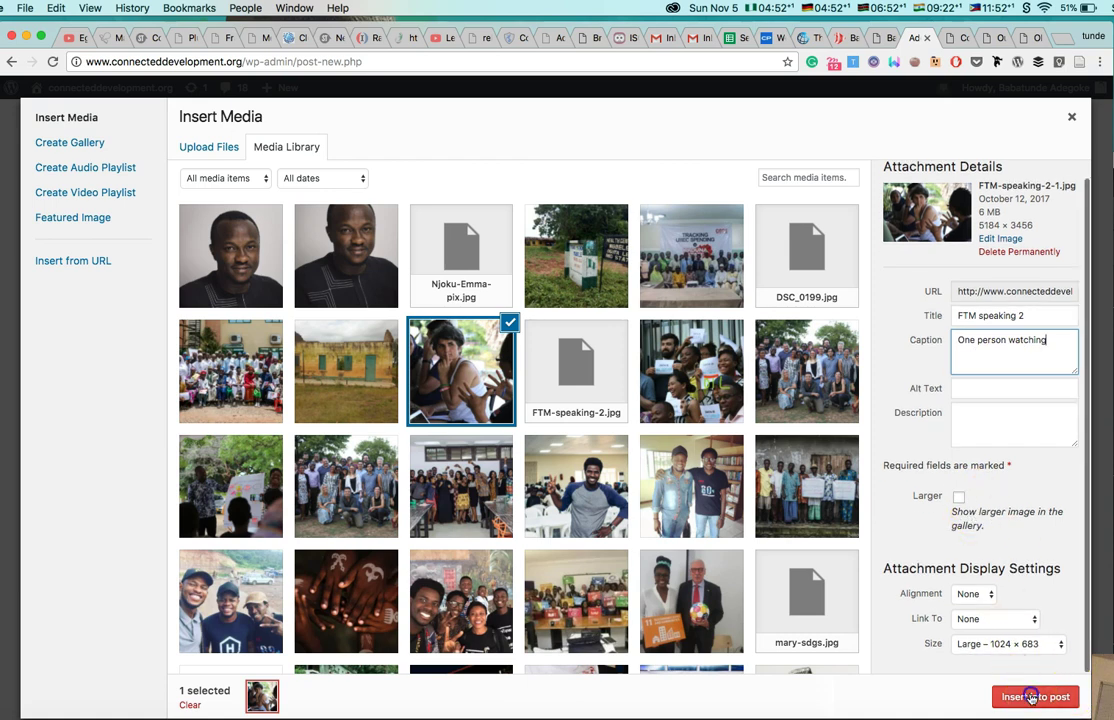
Insert the captioned FTM photo into the post and type a new placeholder paragraph beneath it.
left_click(1033, 697)
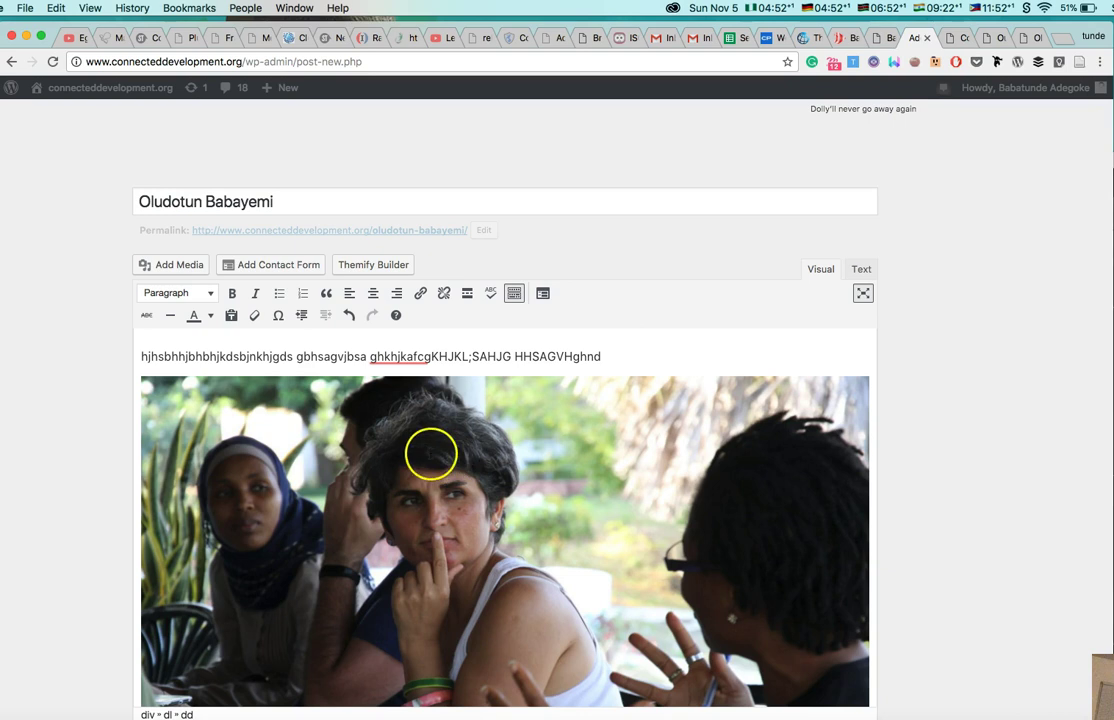
left_click_drag(141, 356, 269, 356)
scroll(498, 538, "down", 5)
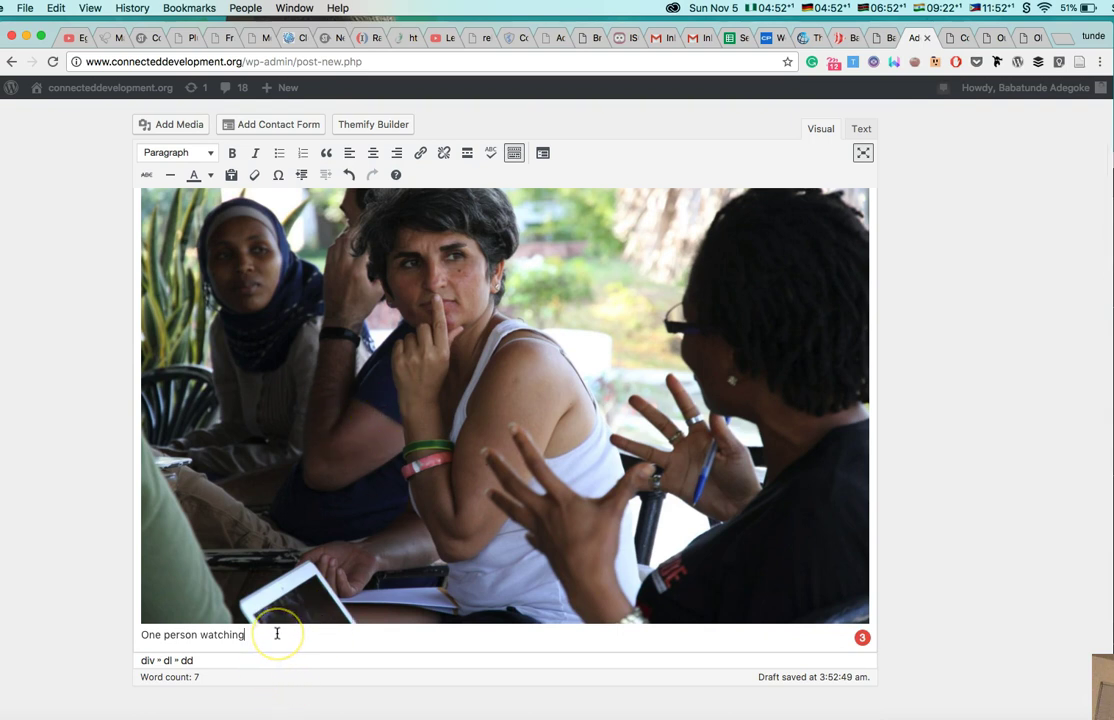
key("Return")
key("Return")
type("ghjkjlsduh")
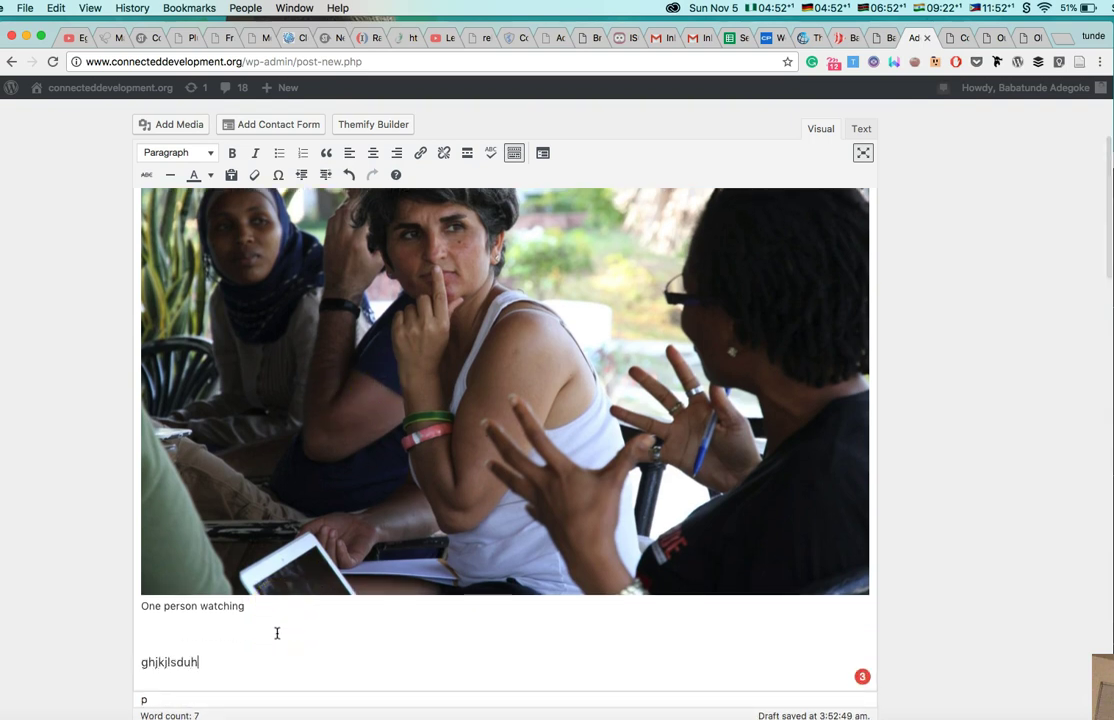
type("we gkyhuyuiy7wfg weguy")
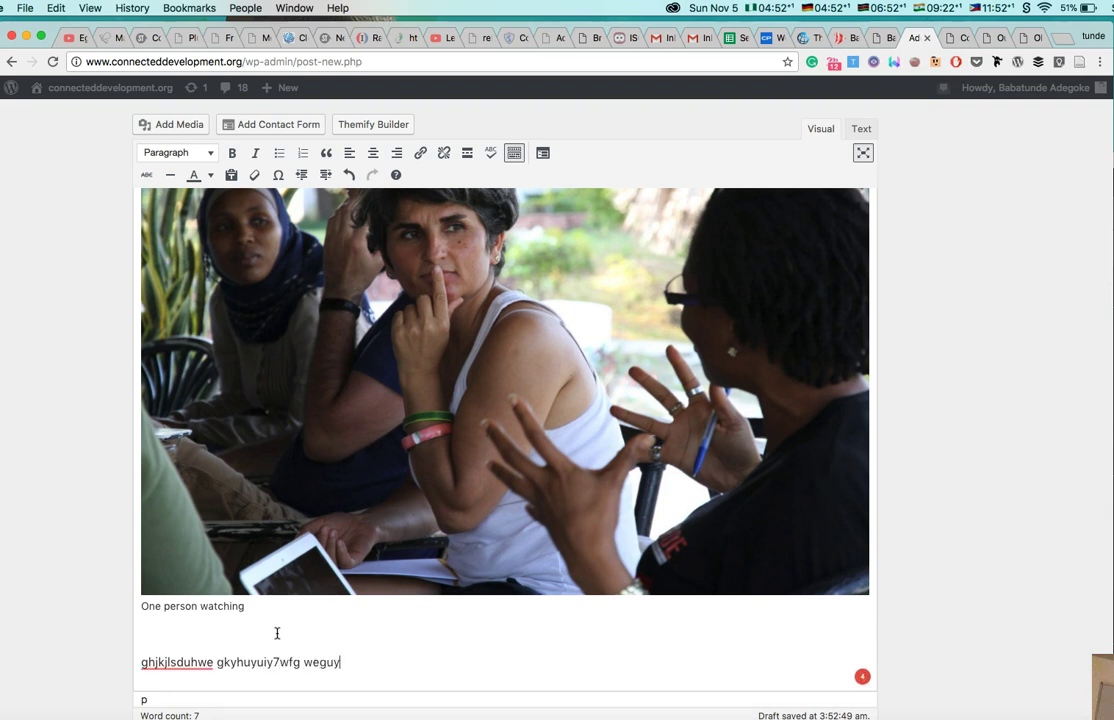
type("gifgewiuoiewvgh")
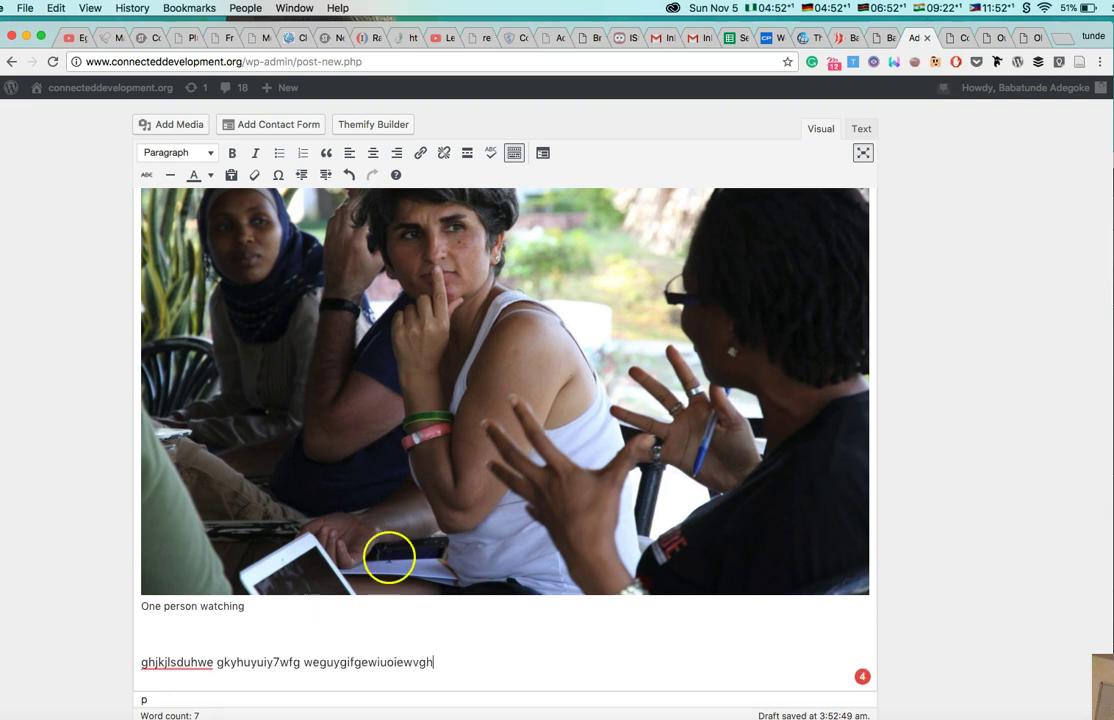